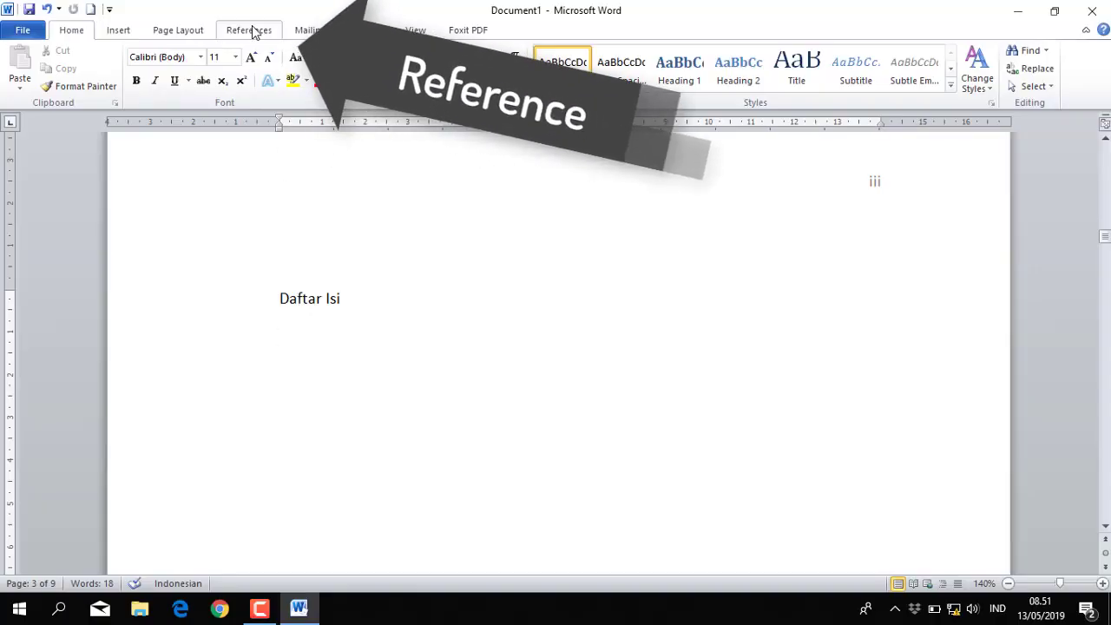
Step: Insert an Automatic Table of contents below Daftar Isi and dismiss the no-entries notice
left_click(253, 32)
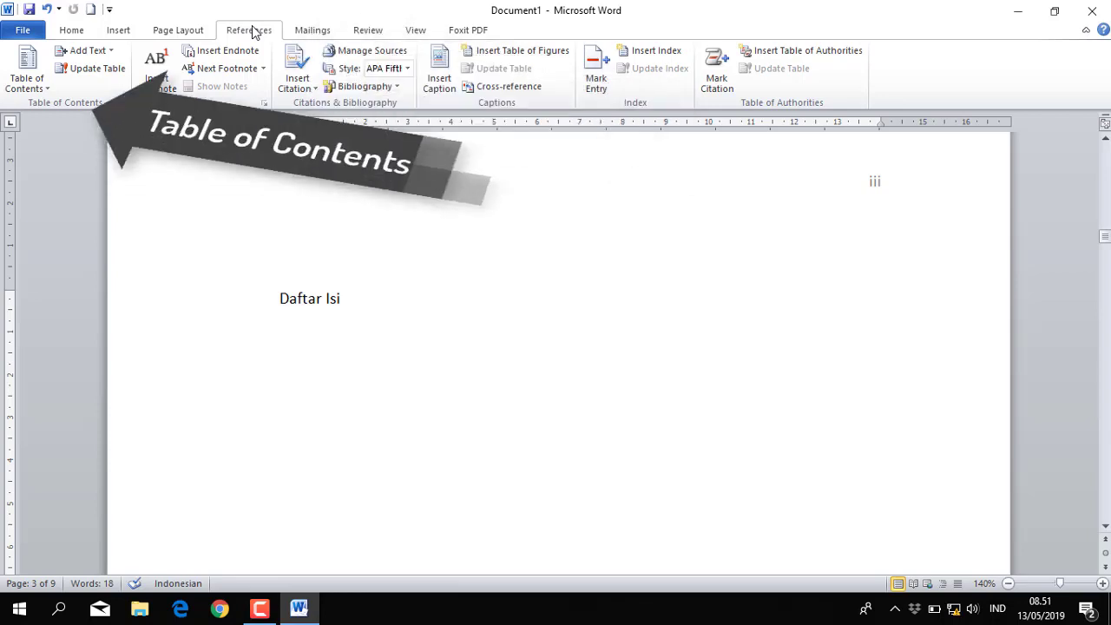
left_click(45, 91)
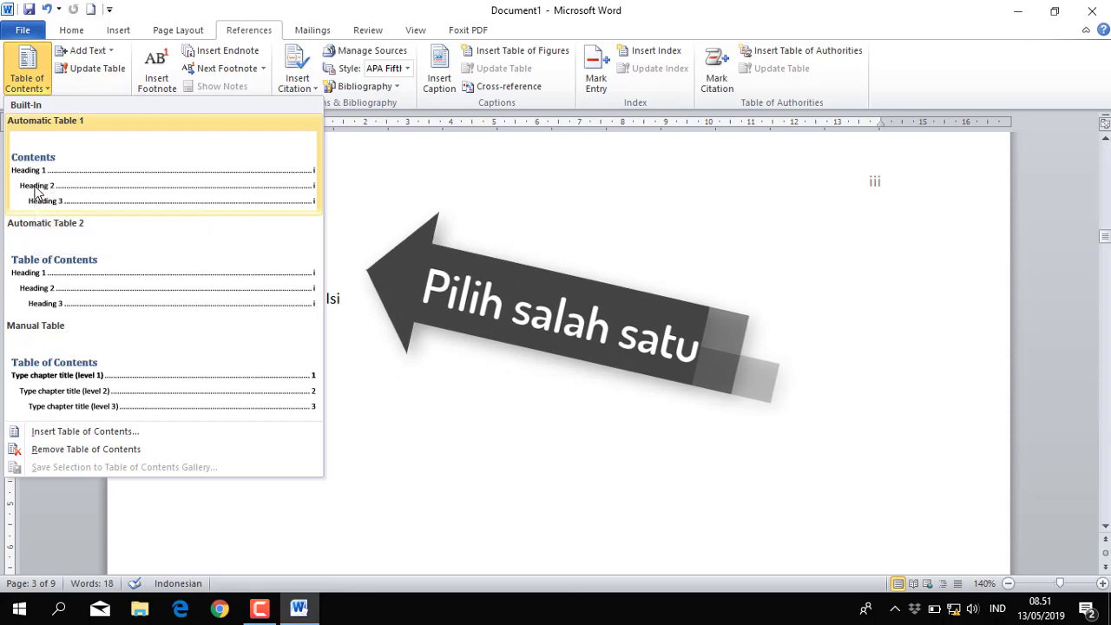
left_click(38, 192)
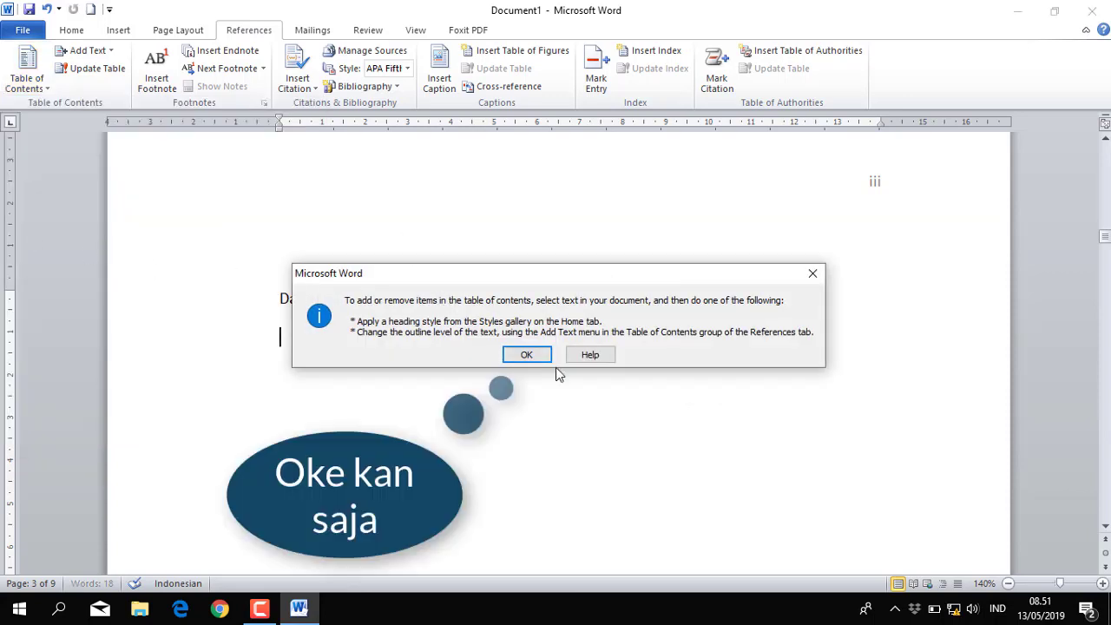
left_click(527, 355)
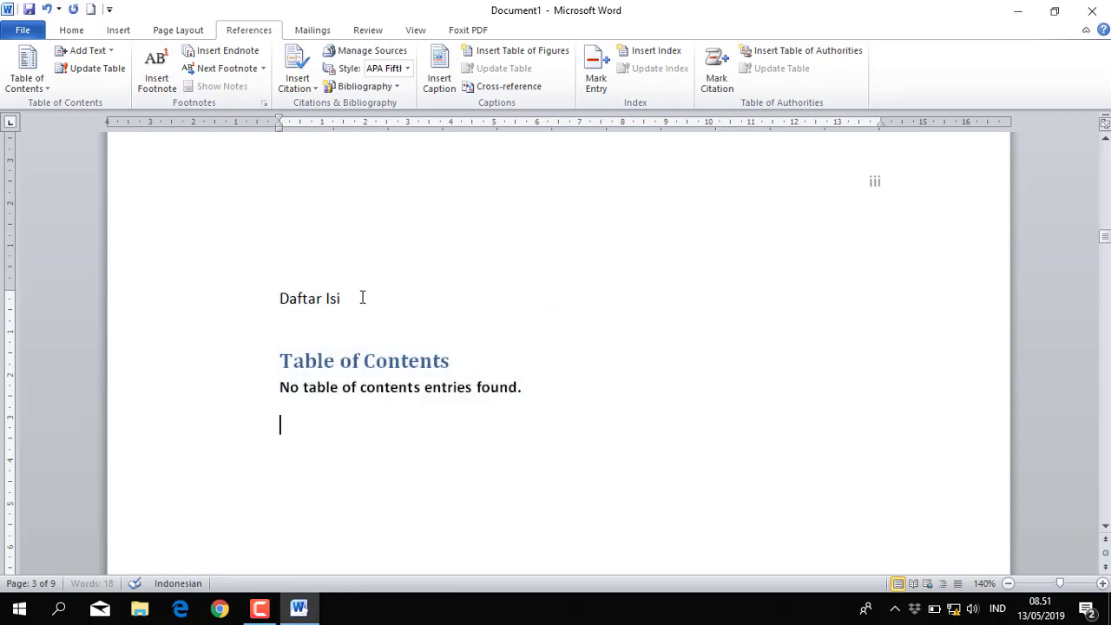
Step: Mark Kata Pengantar as a level 1 table of contents entry
scroll(526, 415, "down", 3)
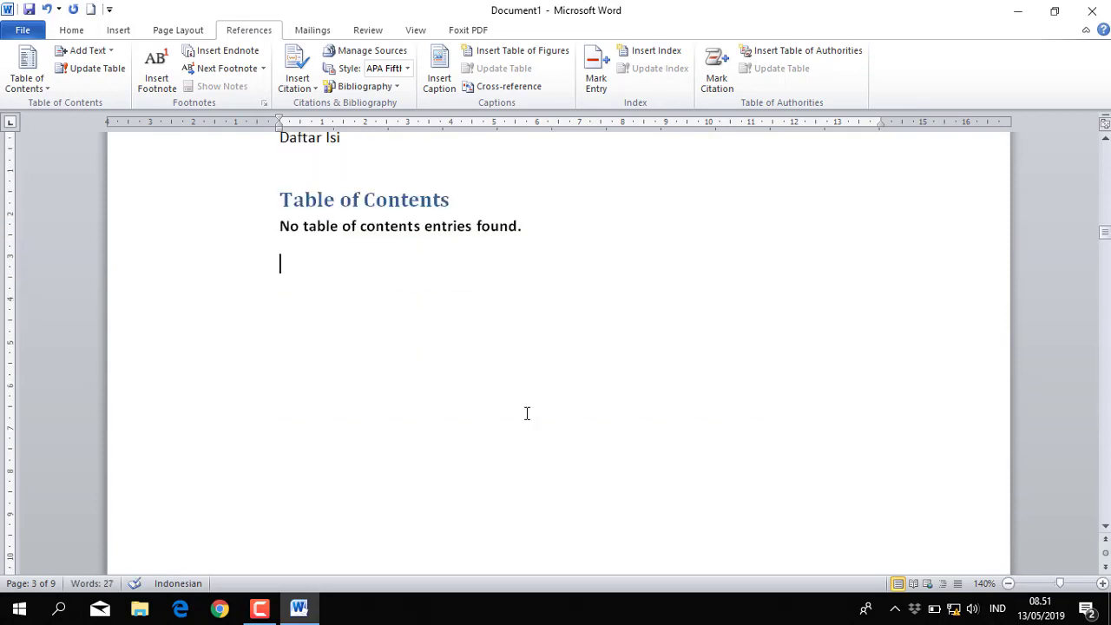
scroll(526, 413, "up", 3)
scroll(526, 414, "up", 4)
scroll(526, 413, "up", 3)
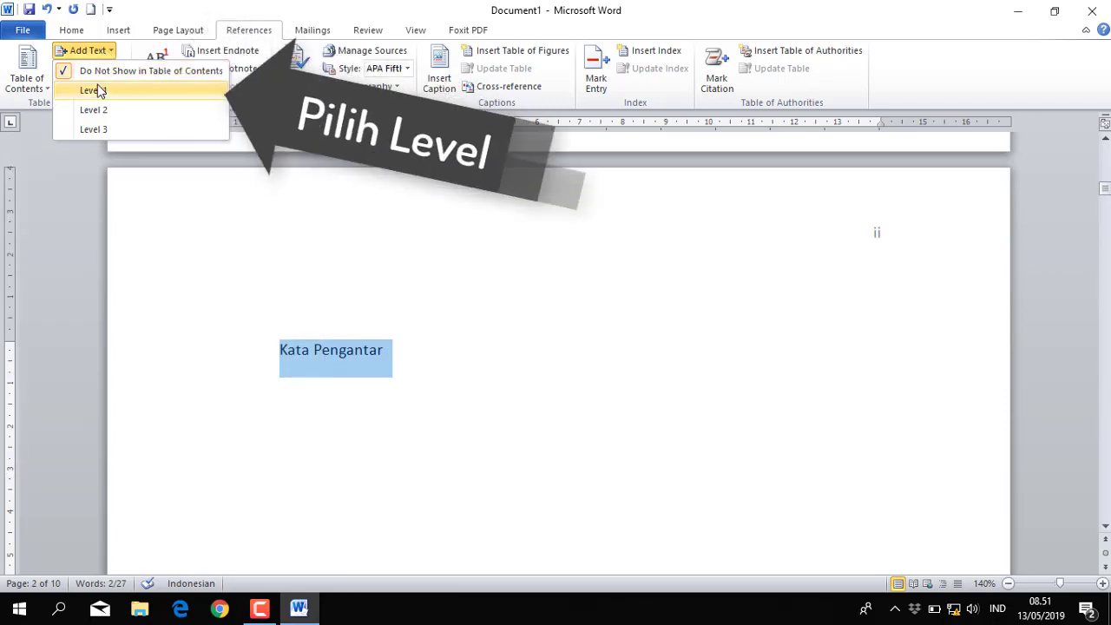
left_click(99, 90)
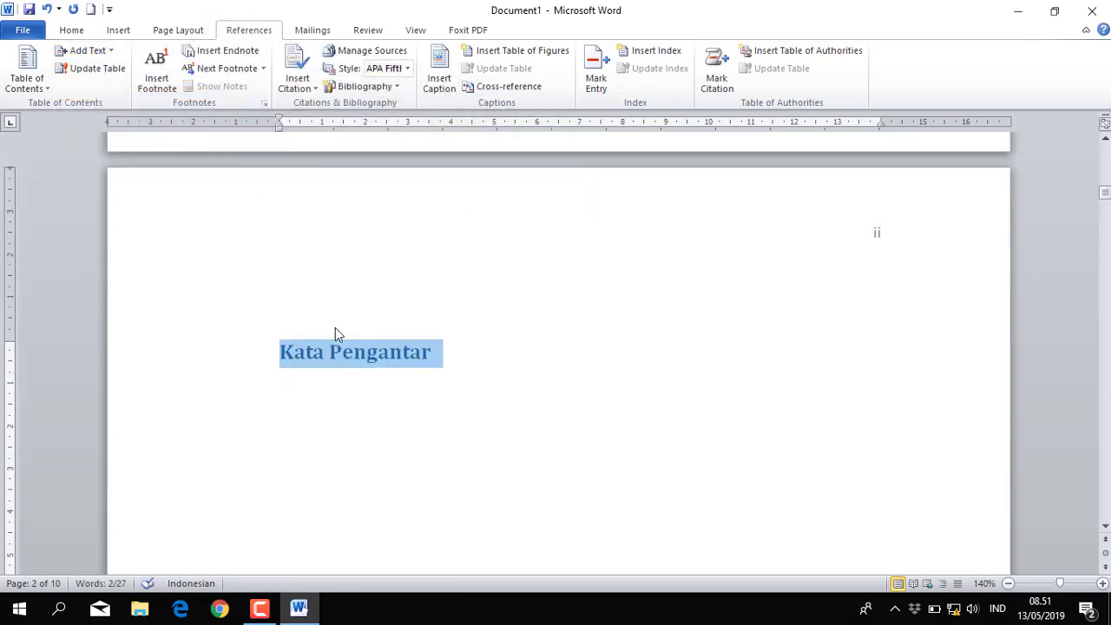
Step: Insert a page break so Daftar Isi starts on a new page
scroll(333, 346, "down", 3)
scroll(333, 341, "down", 2)
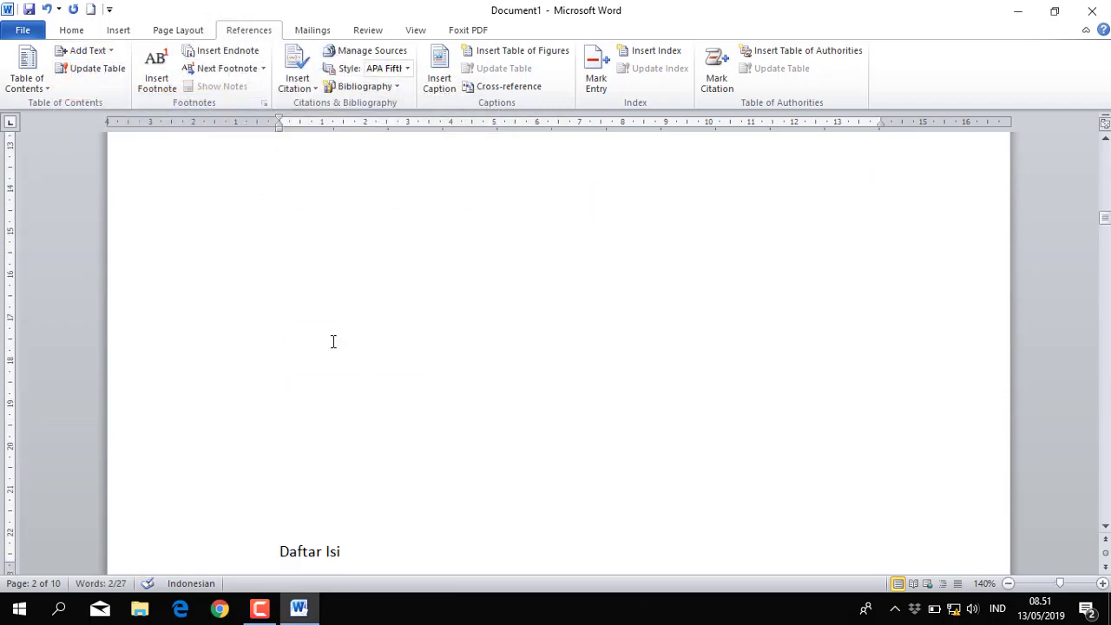
scroll(332, 341, "down", 3)
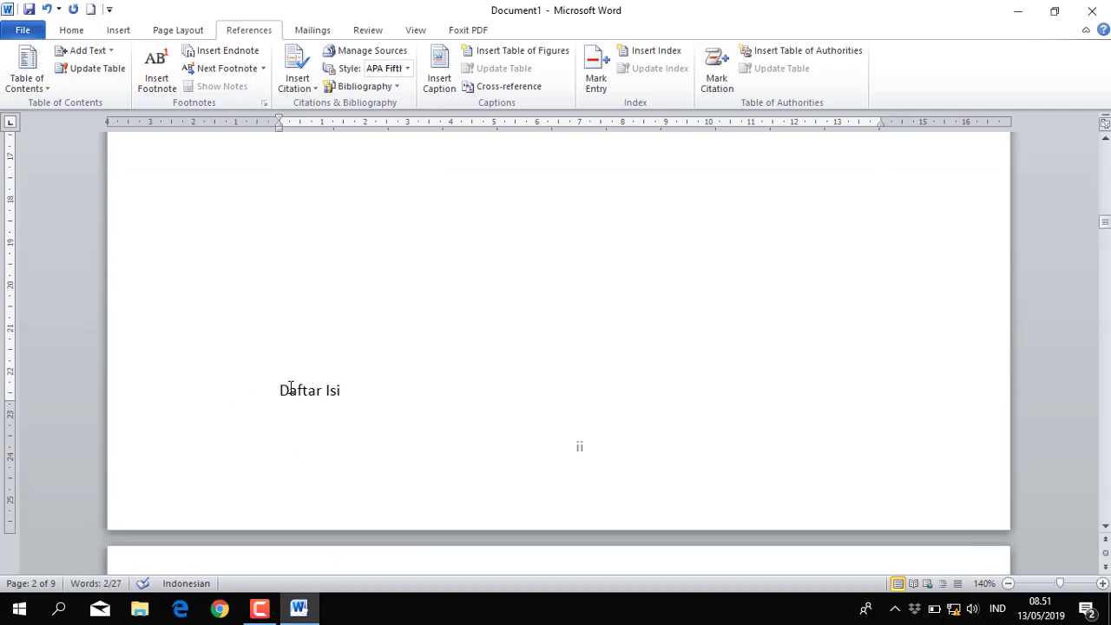
key("ctrl+Return")
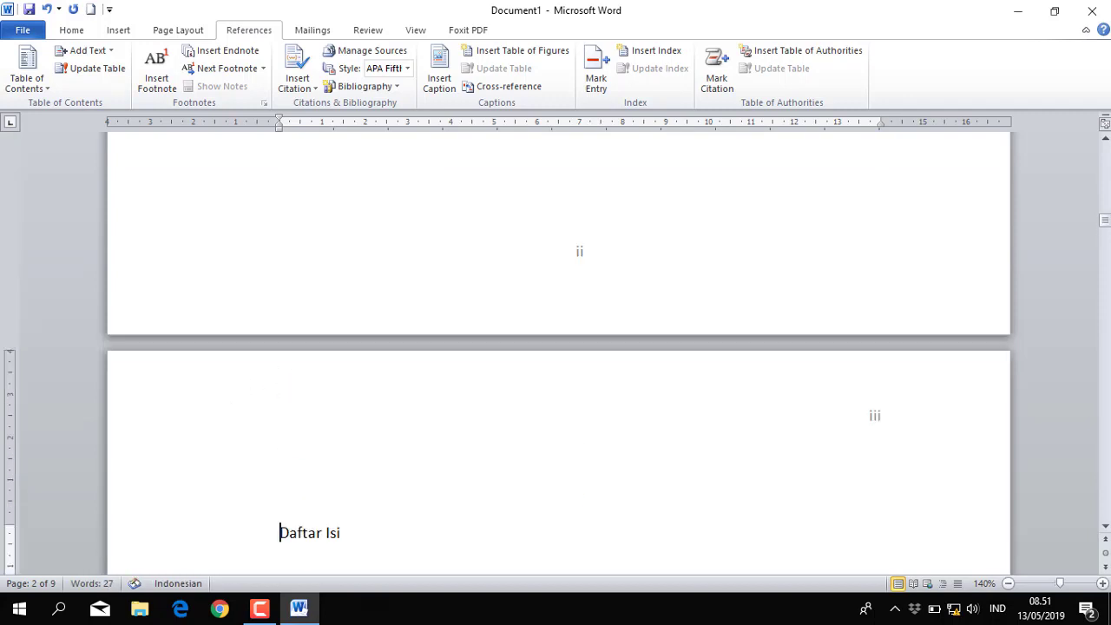
Step: Mark the Daftar Isi title as a level 1 contents entry
left_click(199, 545)
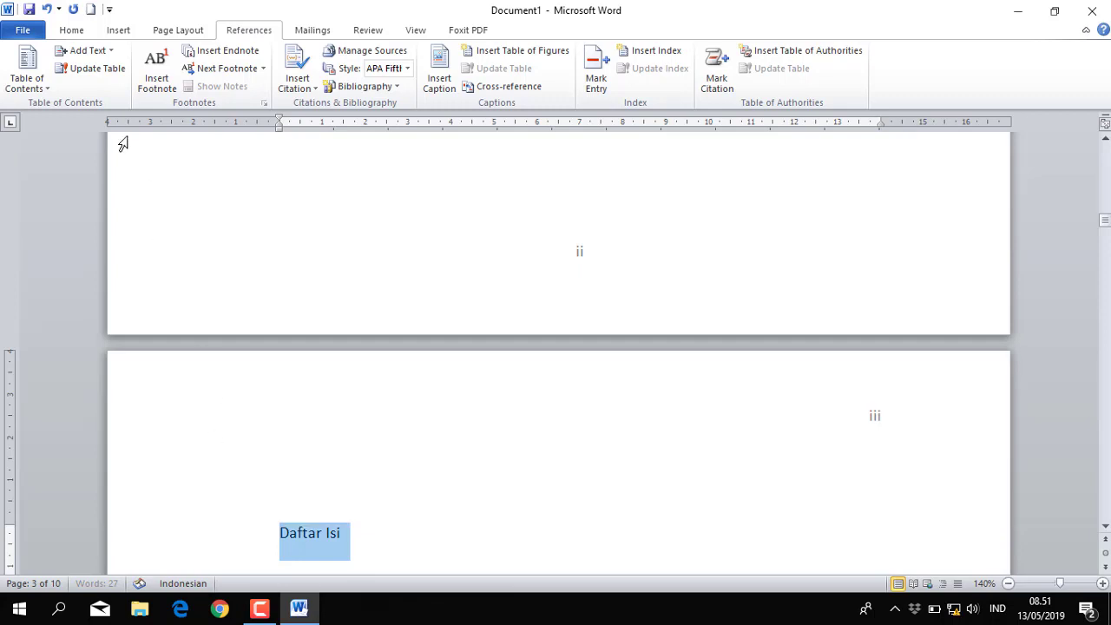
left_click(111, 54)
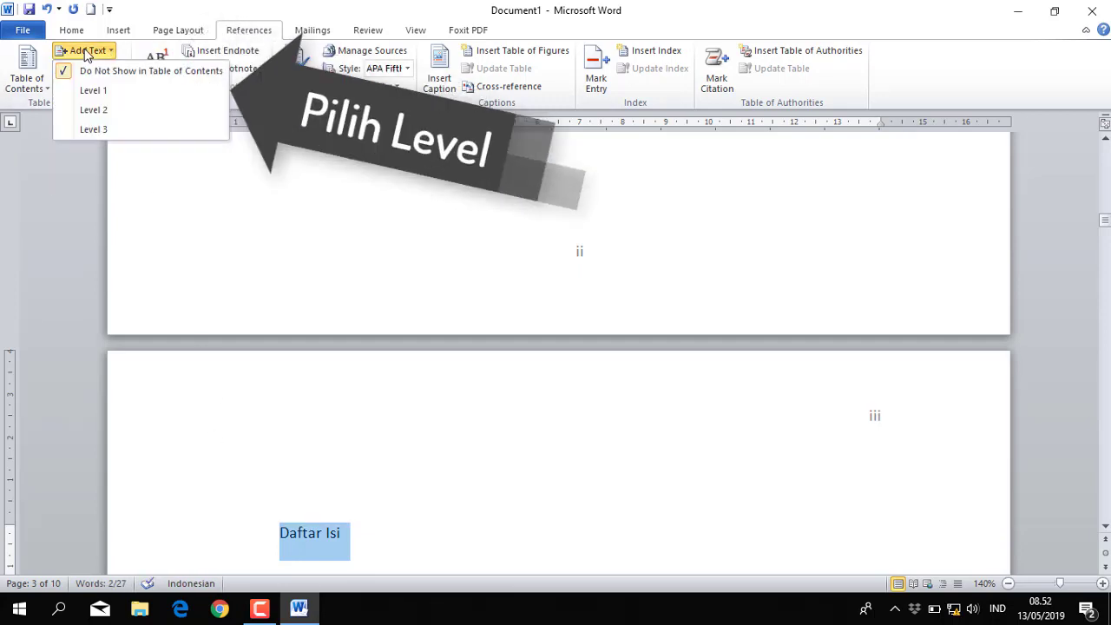
left_click(118, 90)
scroll(265, 348, "down", 3)
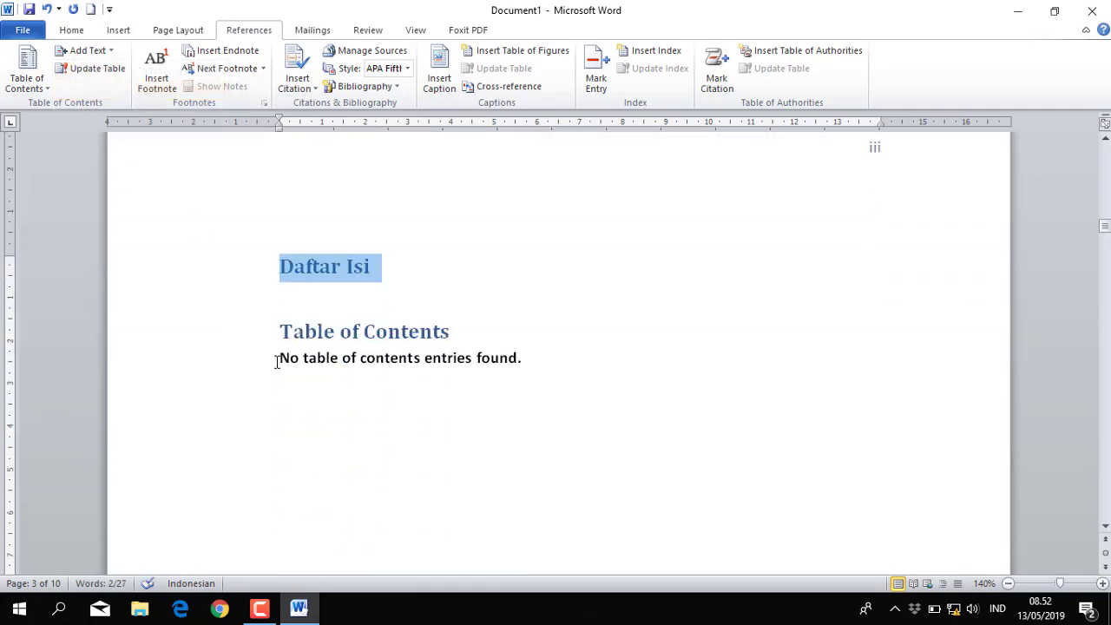
scroll(277, 362, "down", 1)
scroll(277, 362, "down", 6)
scroll(277, 362, "down", 1)
Step: Mark the Bab 1 chapter title as a level 1 contents entry
scroll(278, 369, "down", 3)
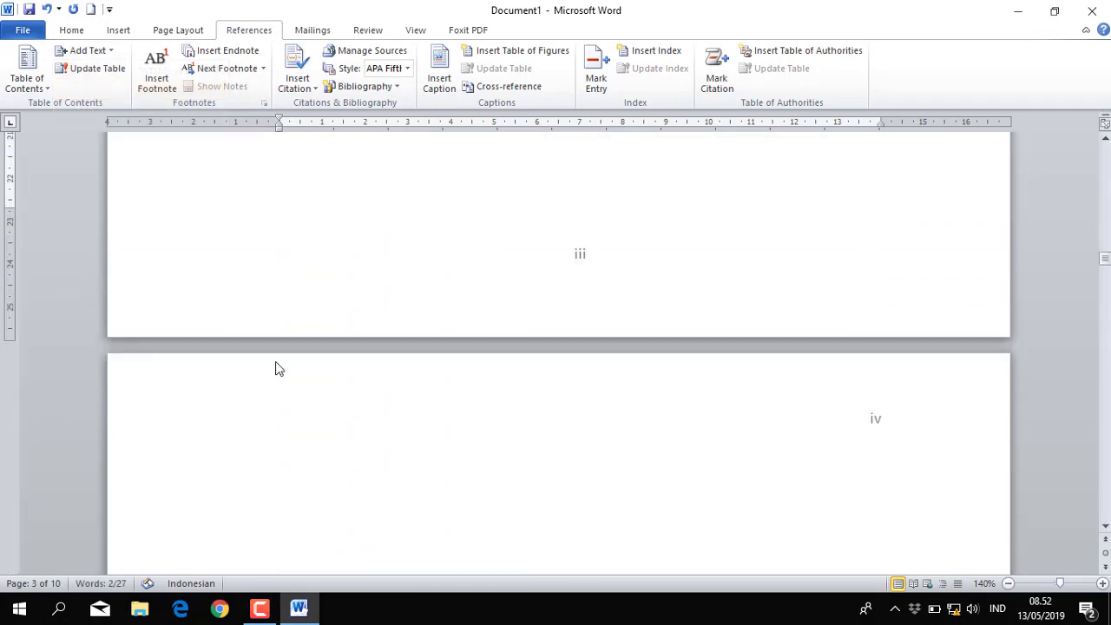
scroll(278, 369, "down", 3)
scroll(277, 369, "down", 1)
scroll(277, 362, "down", 2)
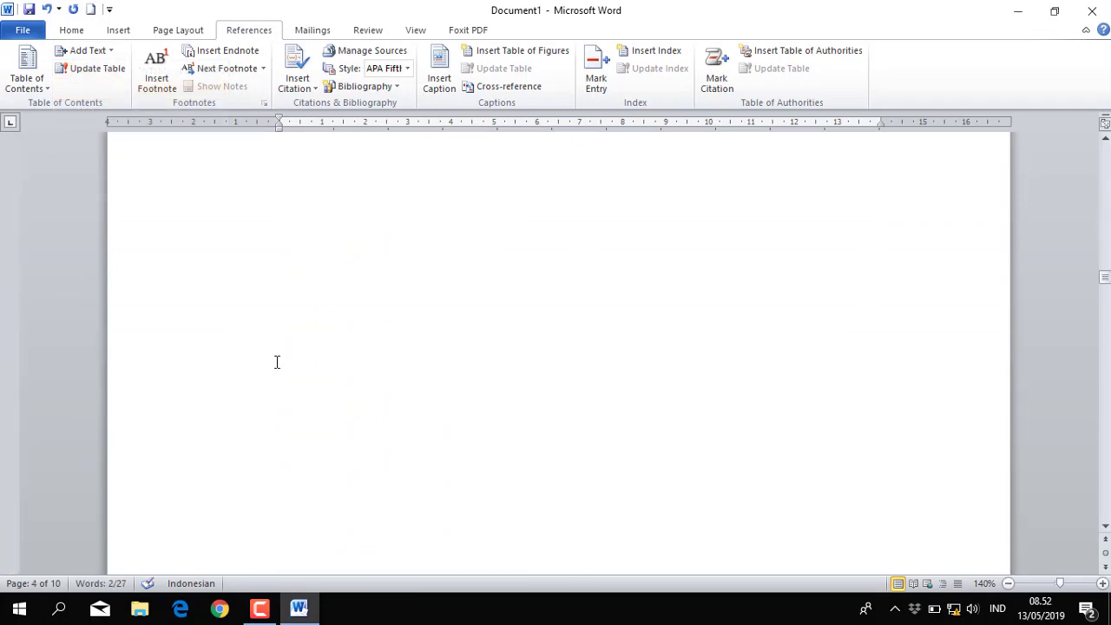
scroll(276, 362, "down", 5)
scroll(278, 369, "down", 3)
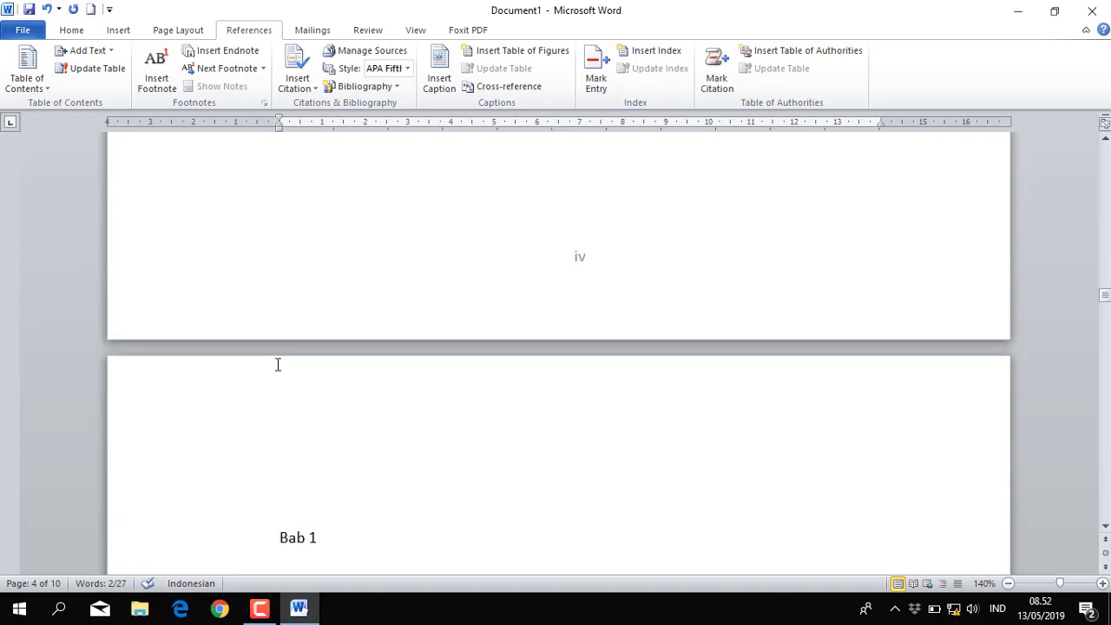
scroll(278, 365, "down", 1)
left_click(223, 483)
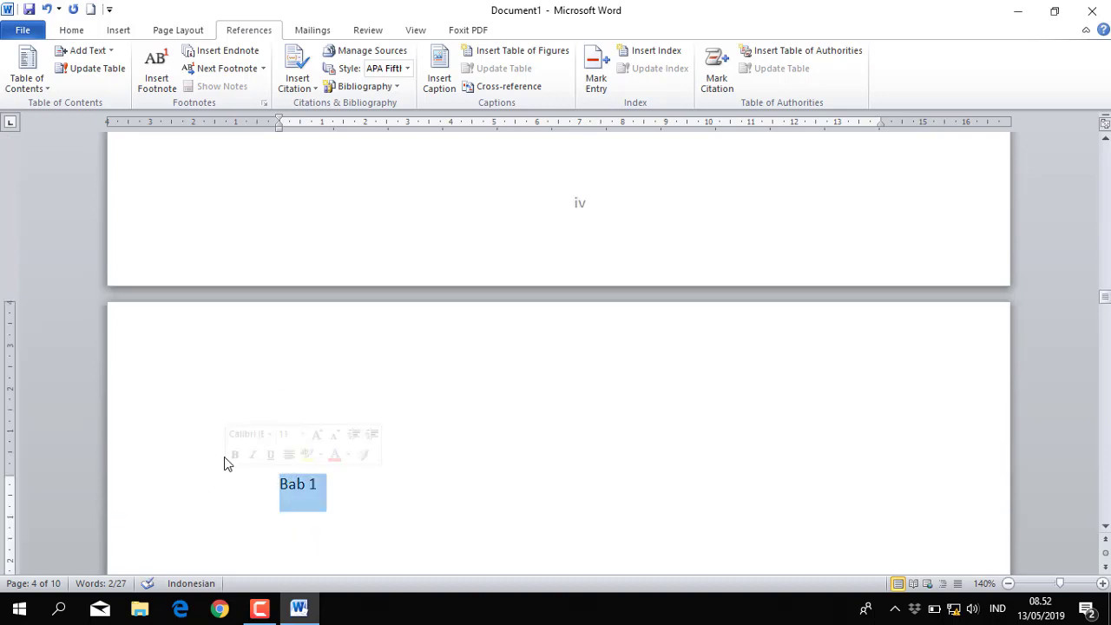
left_click(88, 50)
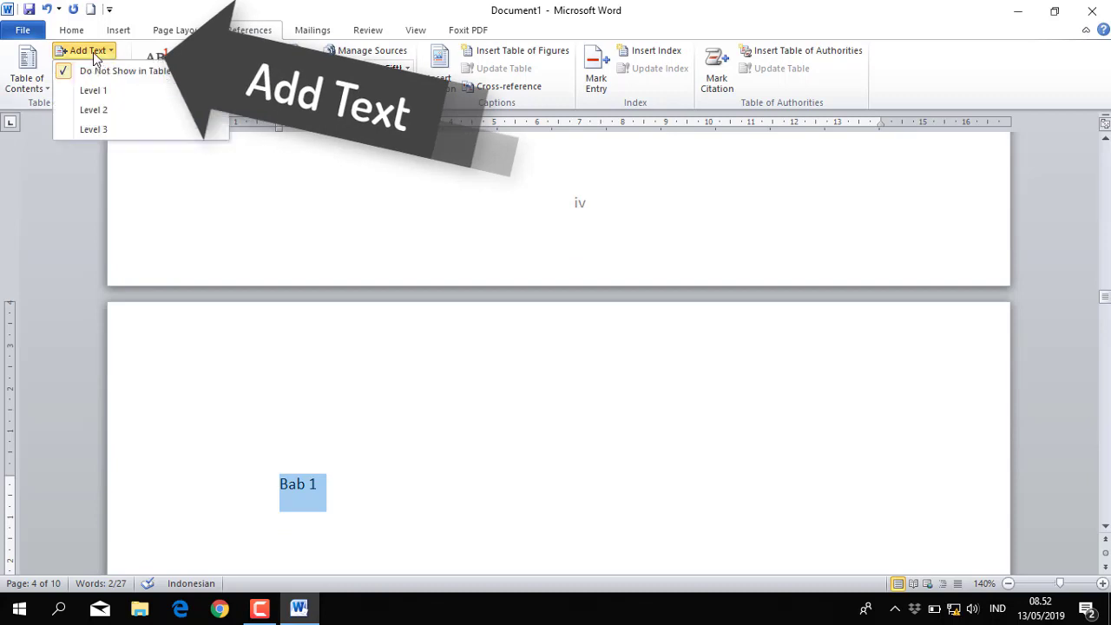
left_click(94, 90)
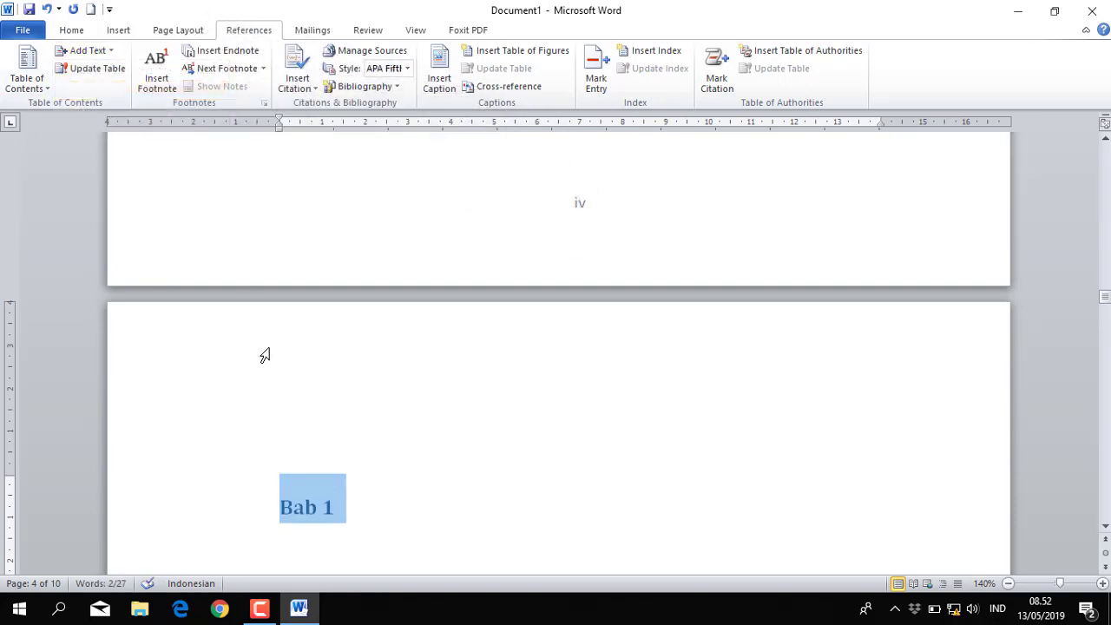
Step: Mark the Isi Bab 1 section as a level 1 contents entry
scroll(264, 356, "down", 3)
scroll(269, 351, "down", 3)
scroll(287, 377, "down", 9)
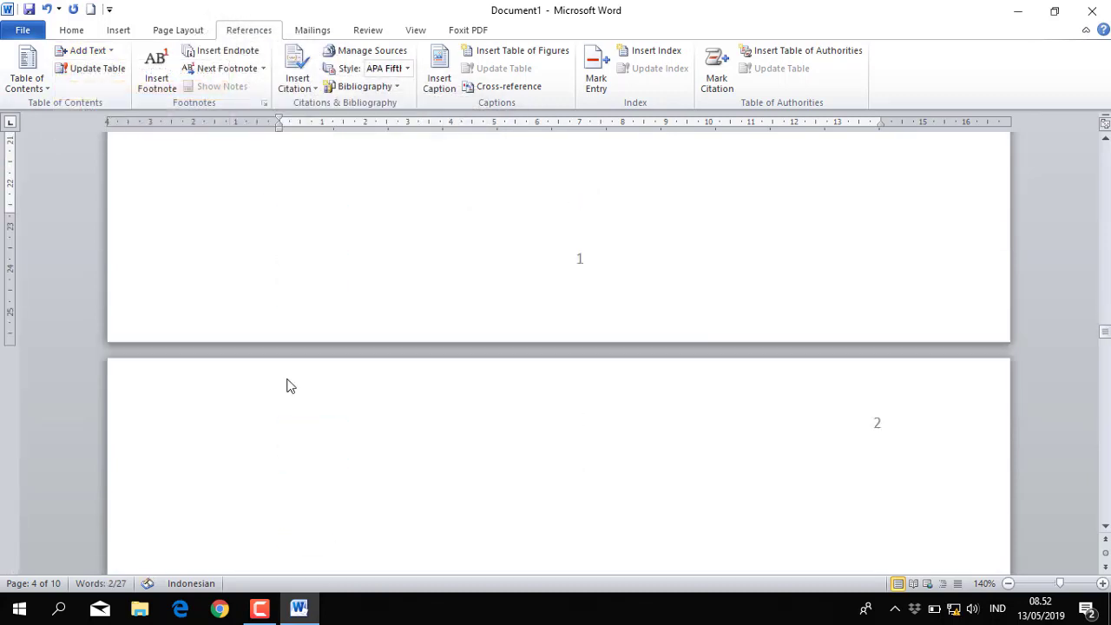
scroll(286, 385, "down", 1)
scroll(226, 389, "down", 2)
left_click(194, 392)
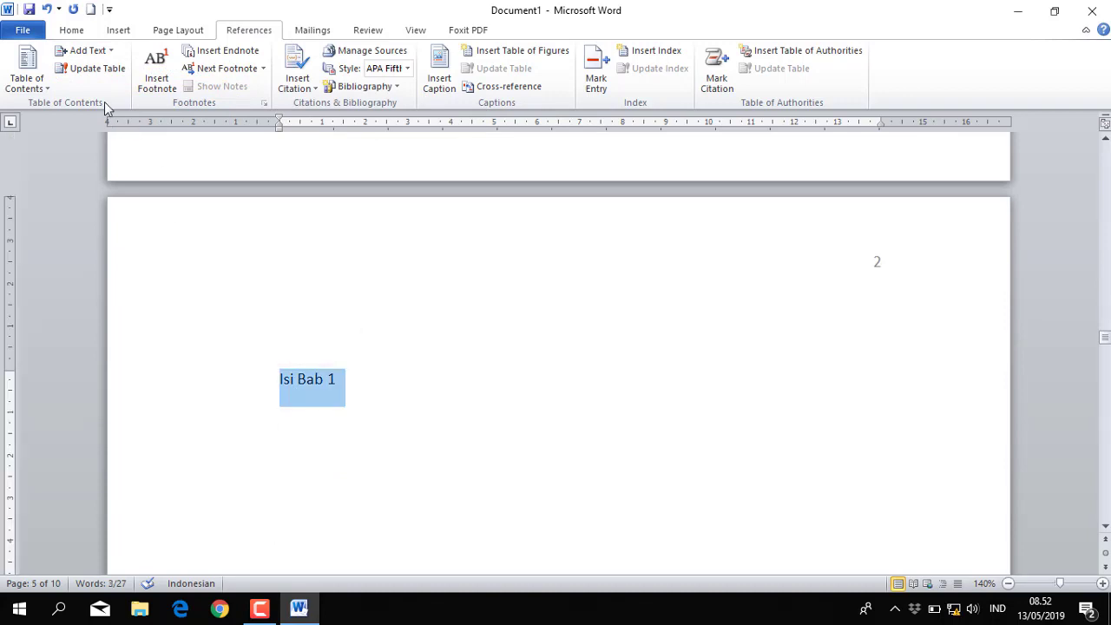
left_click(87, 50)
left_click(94, 90)
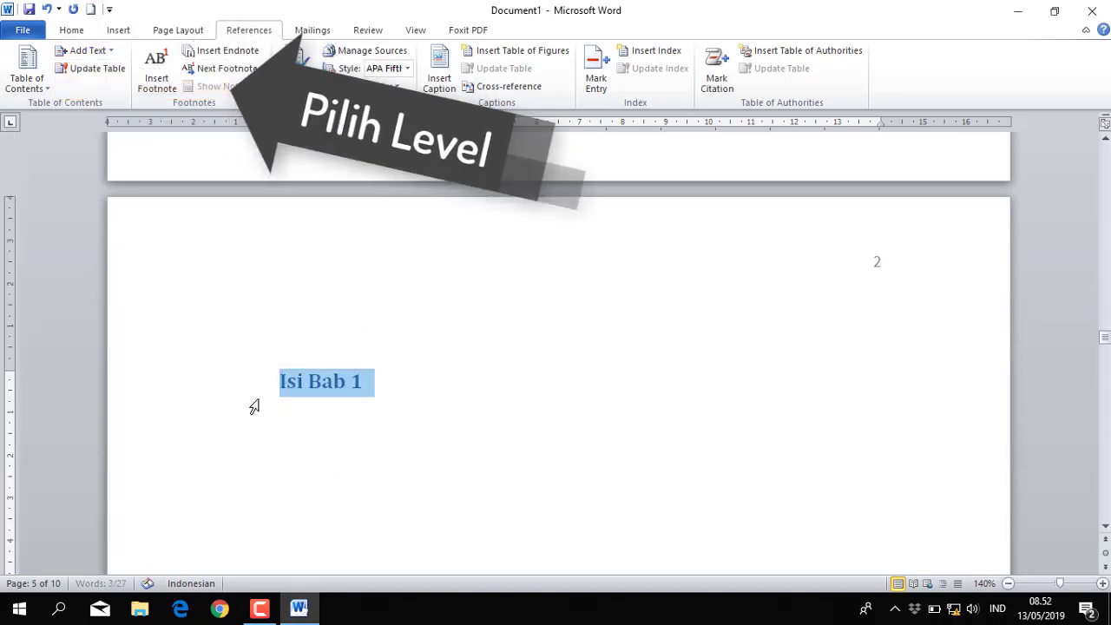
scroll(253, 407, "down", 5)
Step: Mark Bab 2 as a level 1 contents entry
scroll(255, 404, "down", 4)
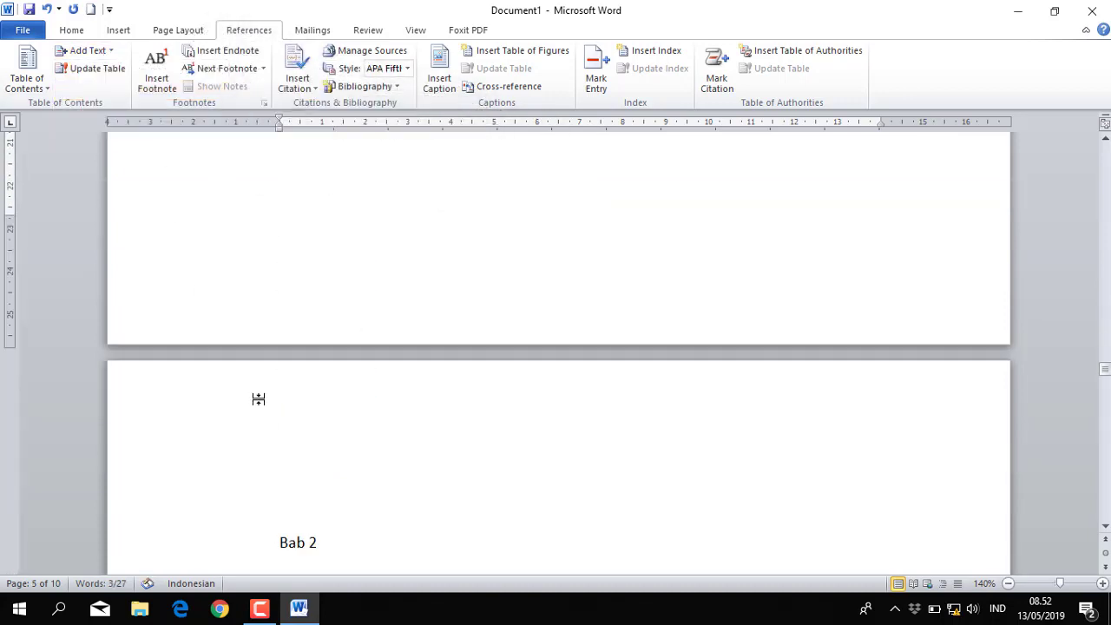
scroll(255, 398, "down", 3)
left_click(223, 386)
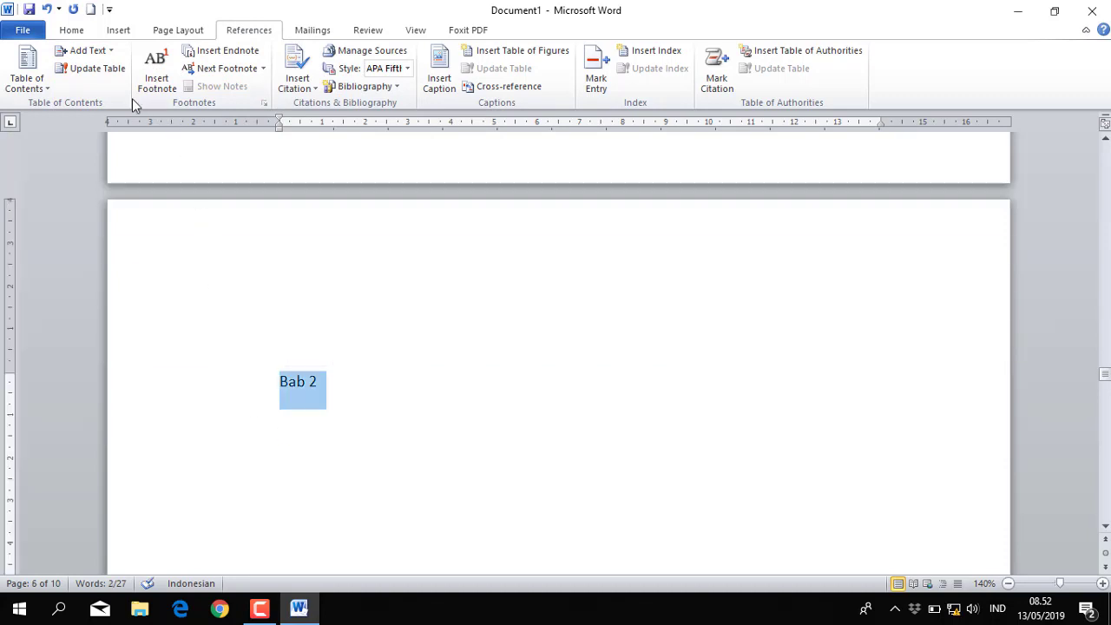
left_click(83, 50)
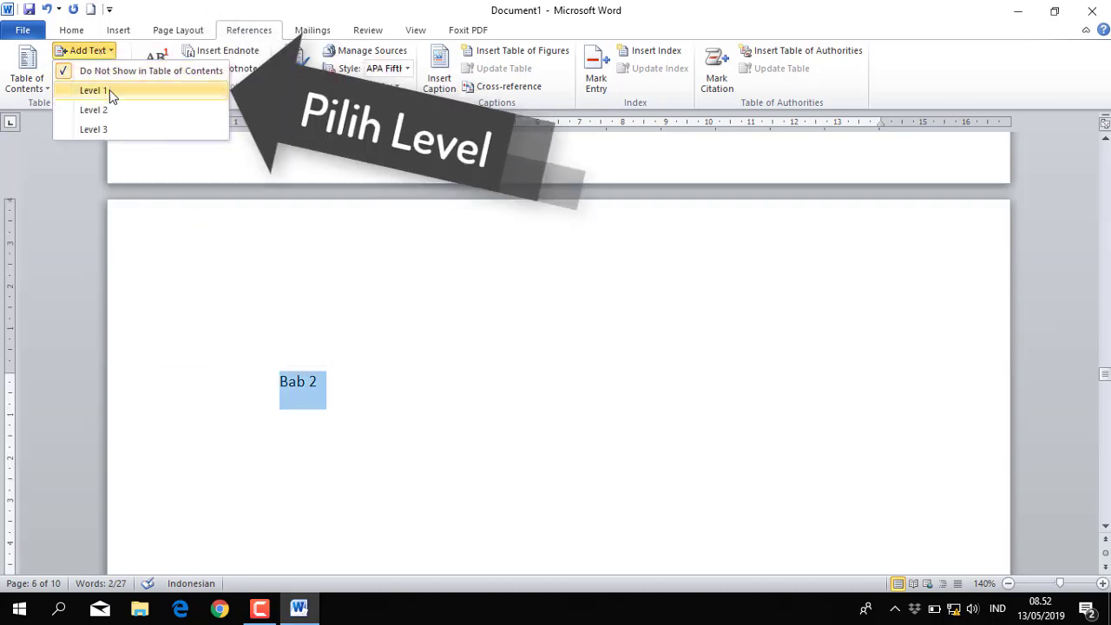
left_click(109, 90)
Step: Mark Isi Bab 2 as a level 2 contents entry
scroll(293, 295, "down", 5)
scroll(295, 296, "down", 1)
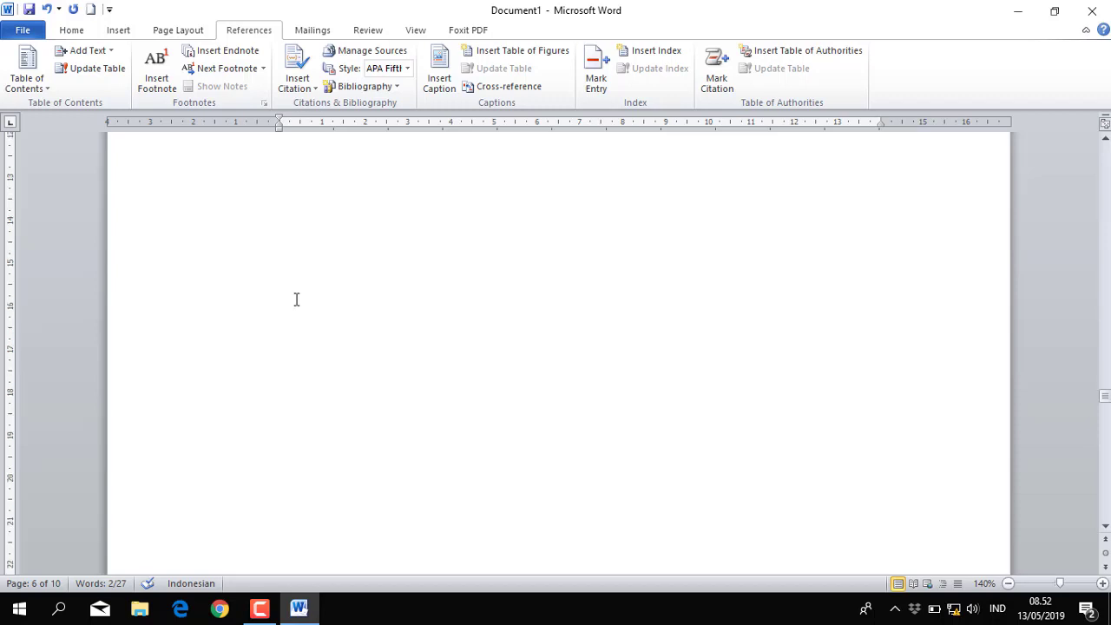
scroll(296, 299, "down", 5)
scroll(268, 375, "down", 3)
left_click(208, 491)
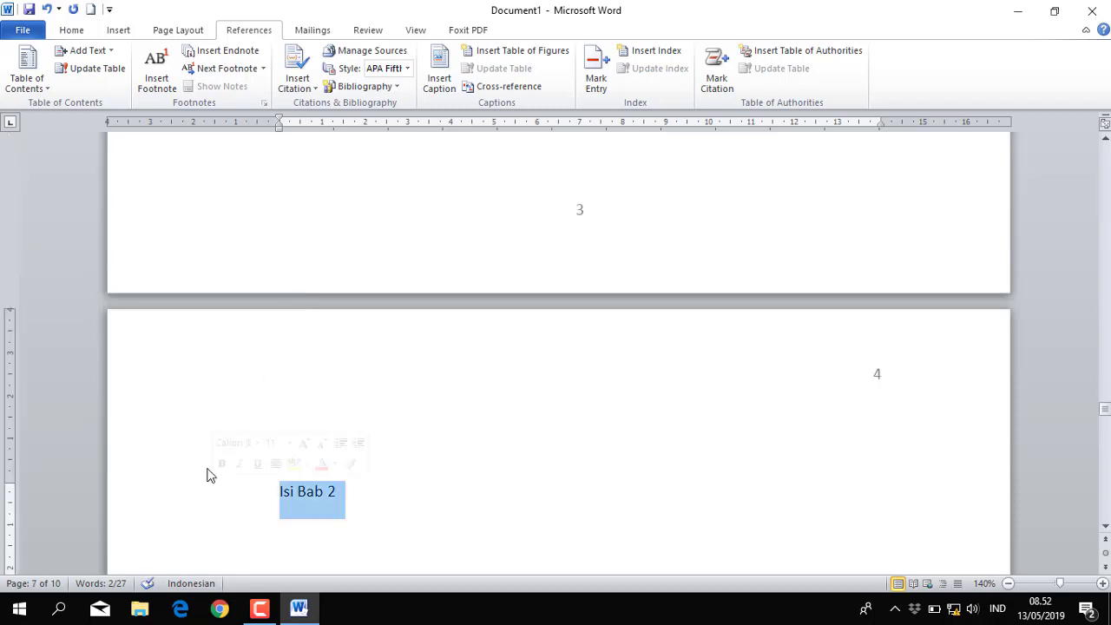
left_click(85, 50)
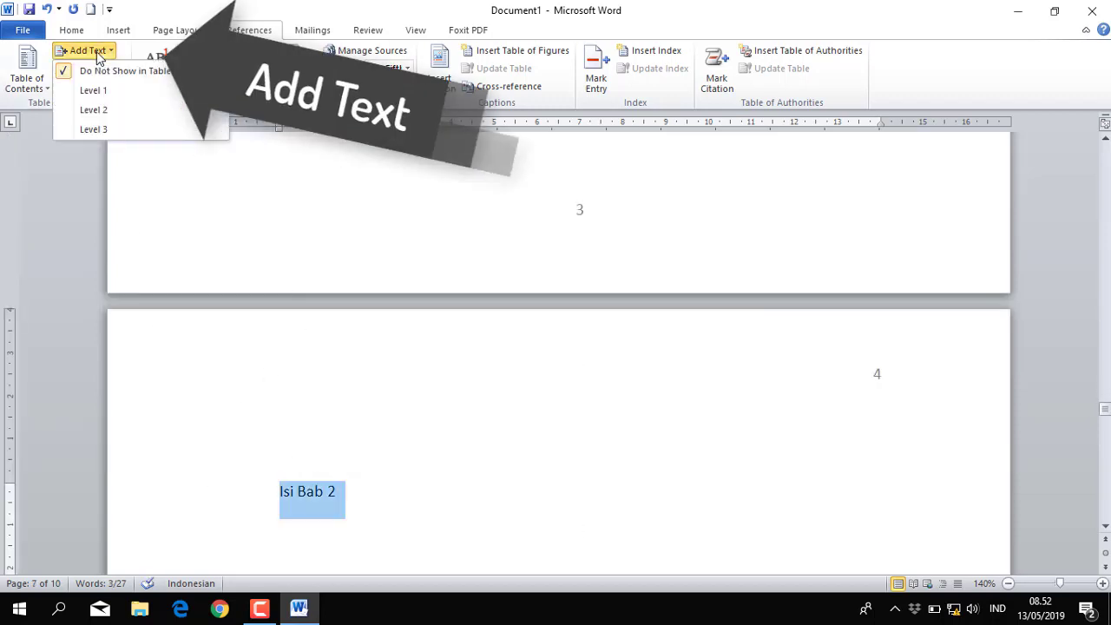
left_click(106, 109)
Step: Start Daftar Pustaka on a new page and mark it as a level 1 entry
scroll(370, 383, "down", 1)
scroll(370, 383, "down", 3)
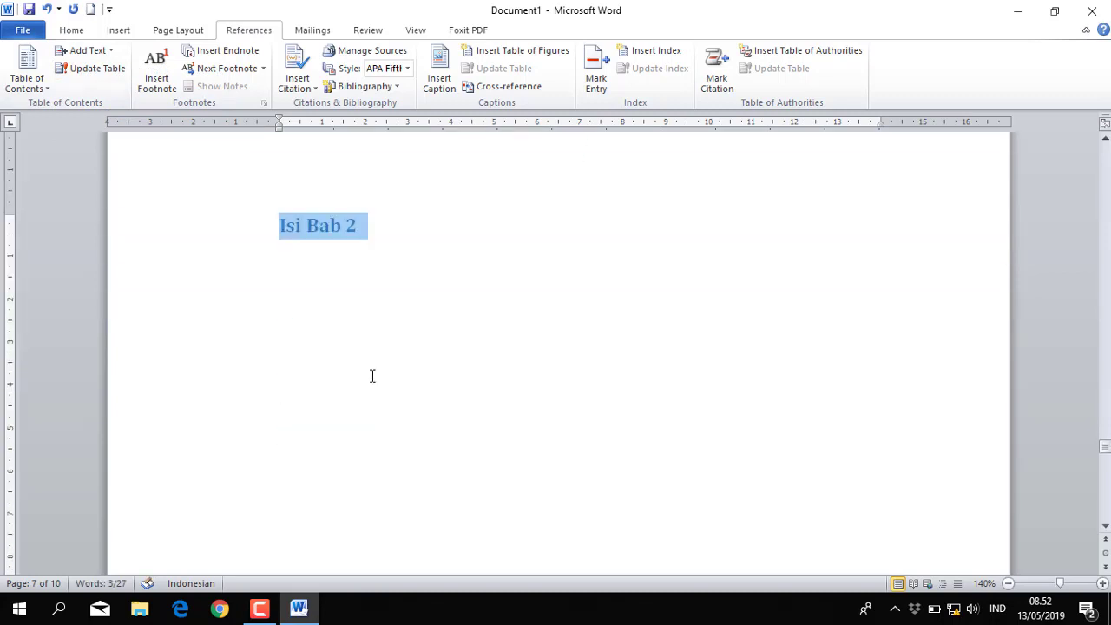
scroll(372, 376, "down", 2)
scroll(372, 376, "down", 3)
scroll(372, 377, "down", 2)
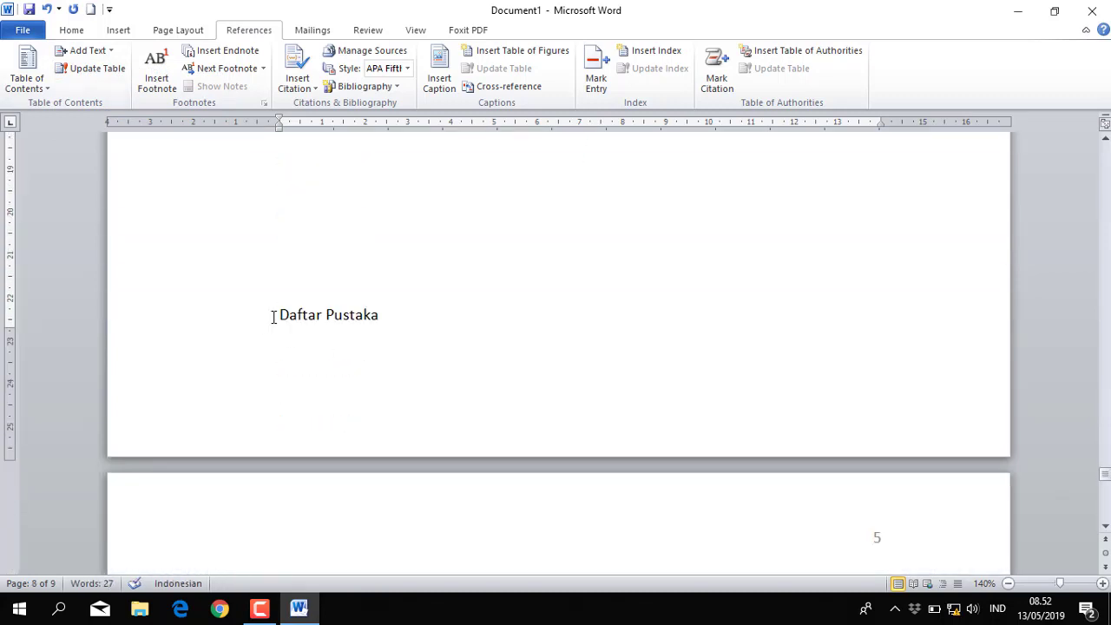
left_click(274, 315)
key("ctrl+Return")
left_click(196, 537)
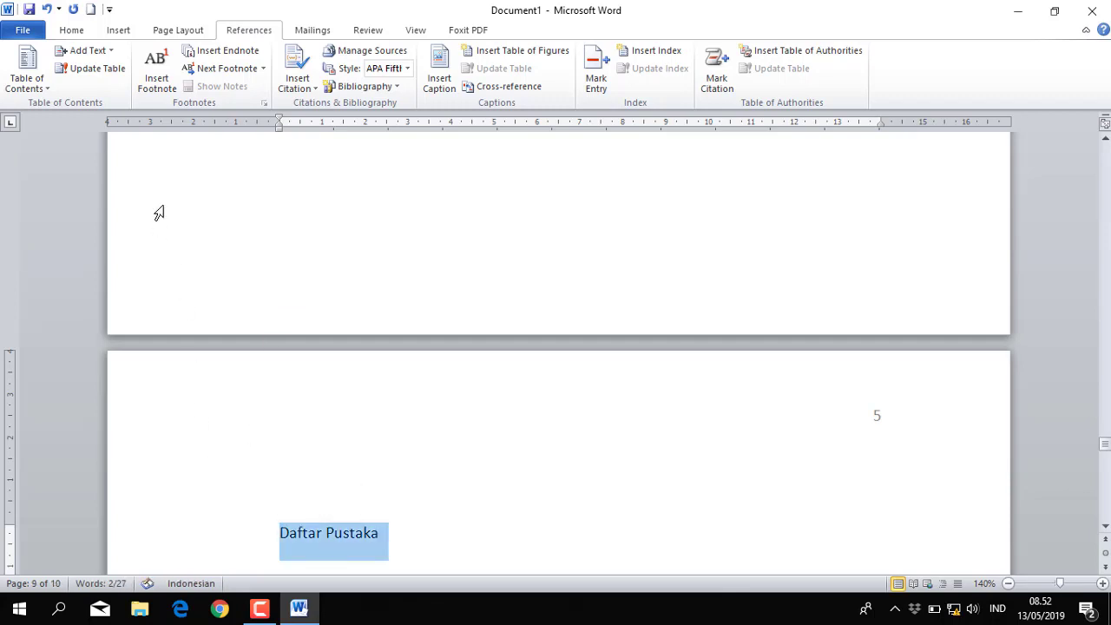
left_click(91, 50)
left_click(101, 90)
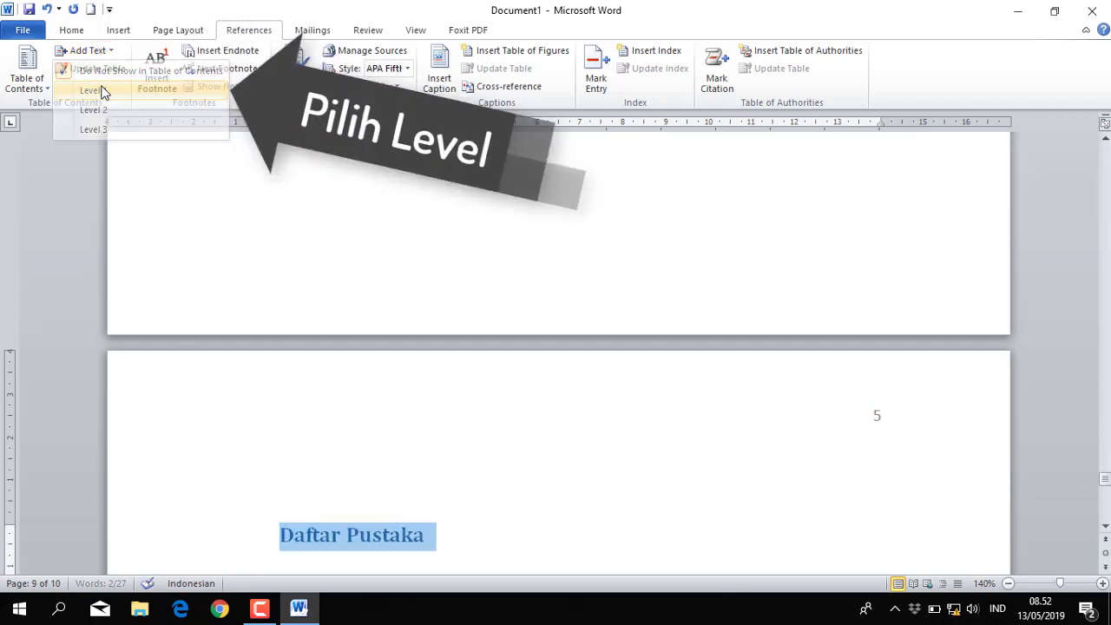
Step: Start Lampiran on a new page and mark it as a level 1 entry
scroll(239, 343, "down", 5)
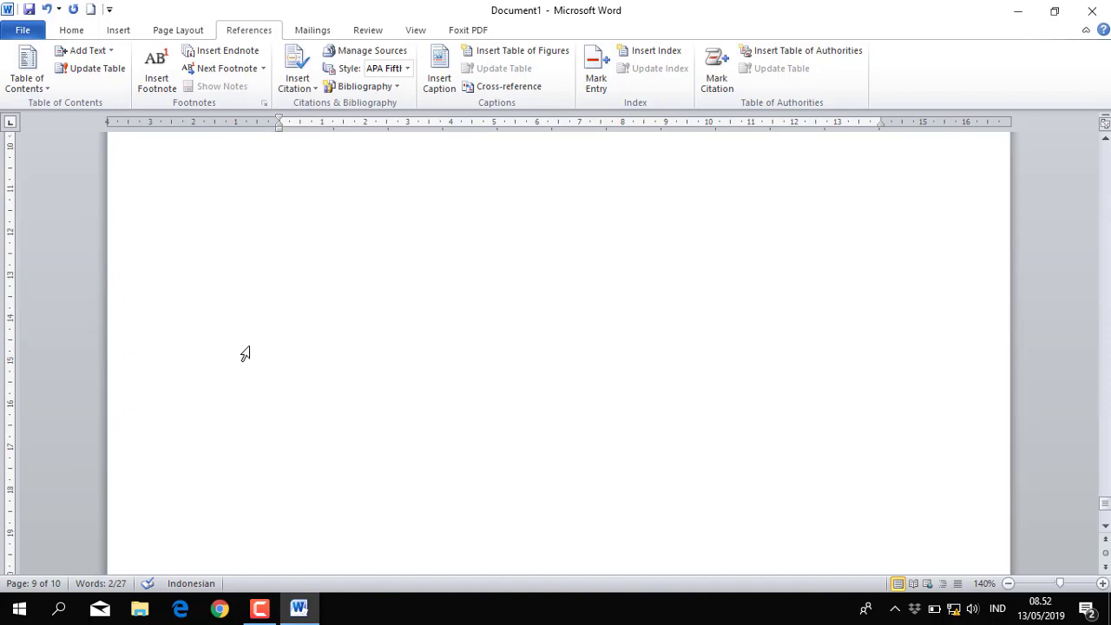
scroll(244, 353, "down", 3)
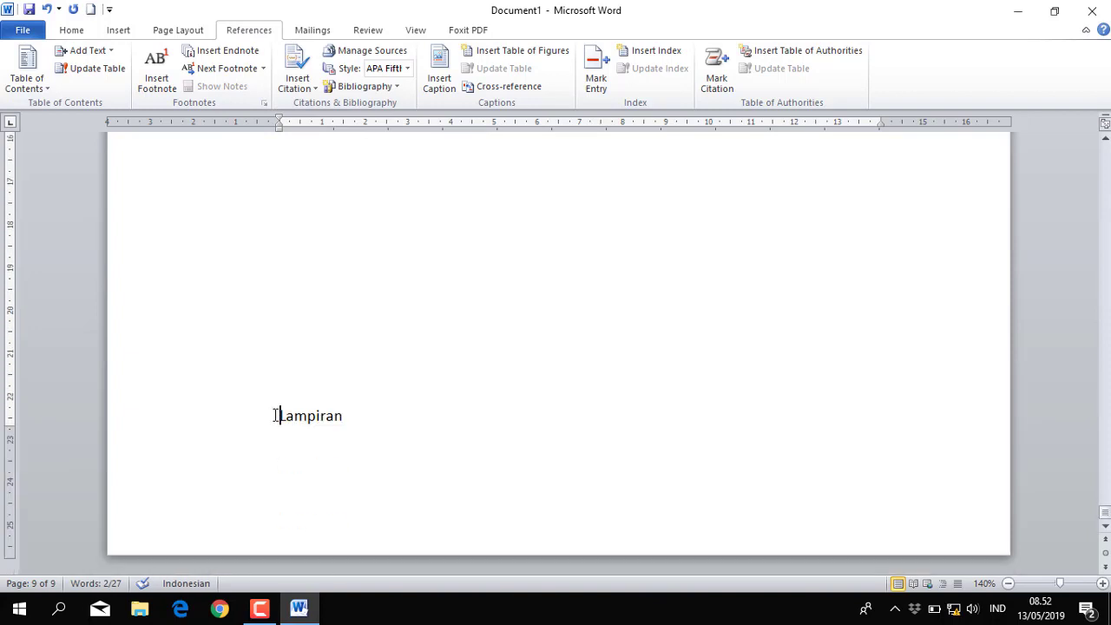
key("ctrl+Return")
left_click(214, 534)
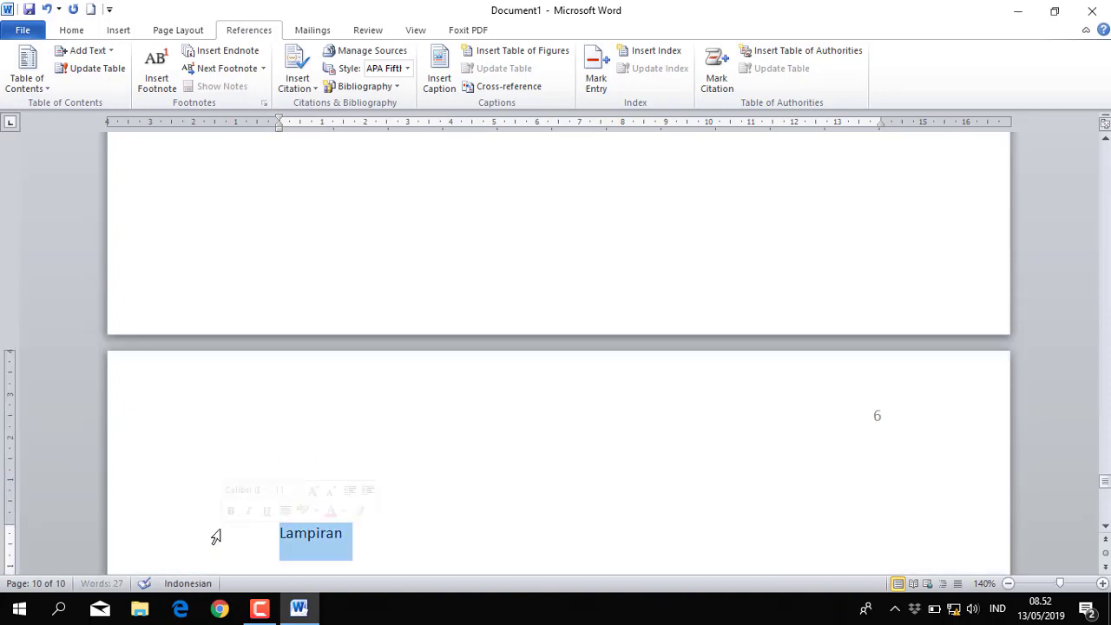
left_click(93, 50)
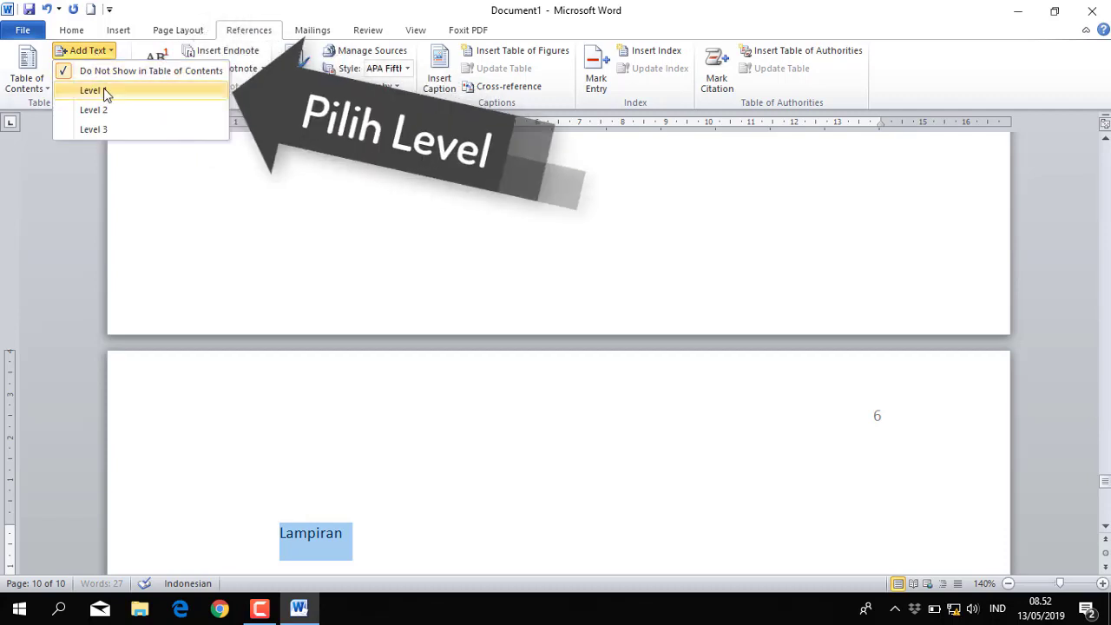
left_click(103, 89)
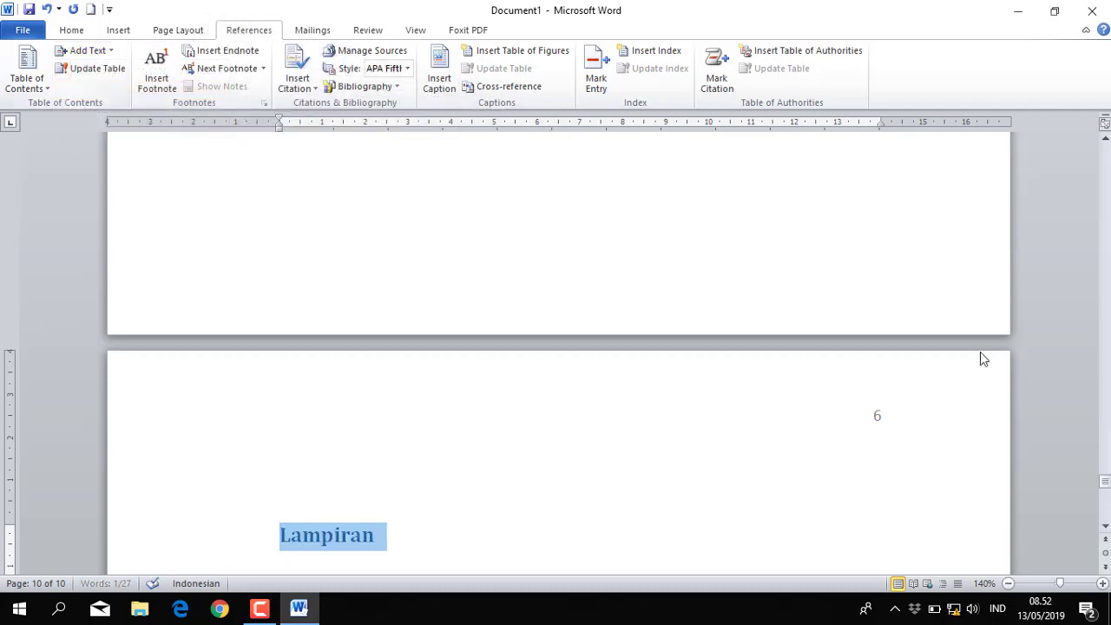
Step: Update the table of contents to list all eight headings, Kata Pengantar ii to Lampiran 6
left_click_drag(1105, 486, 1105, 280)
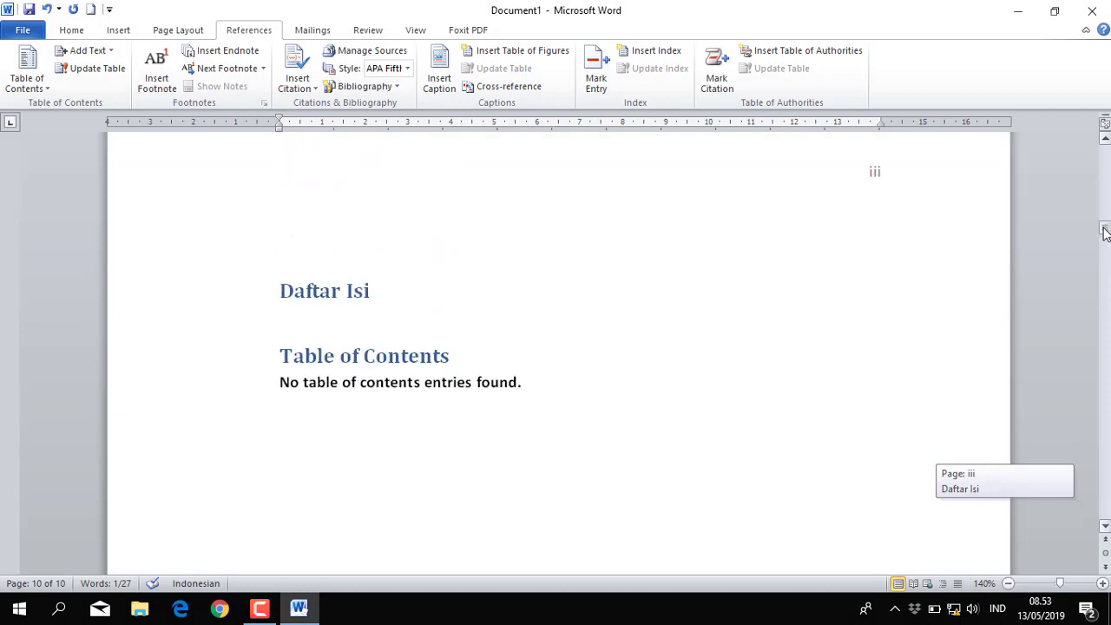
left_click_drag(1105, 269, 1105, 233)
left_click(390, 374)
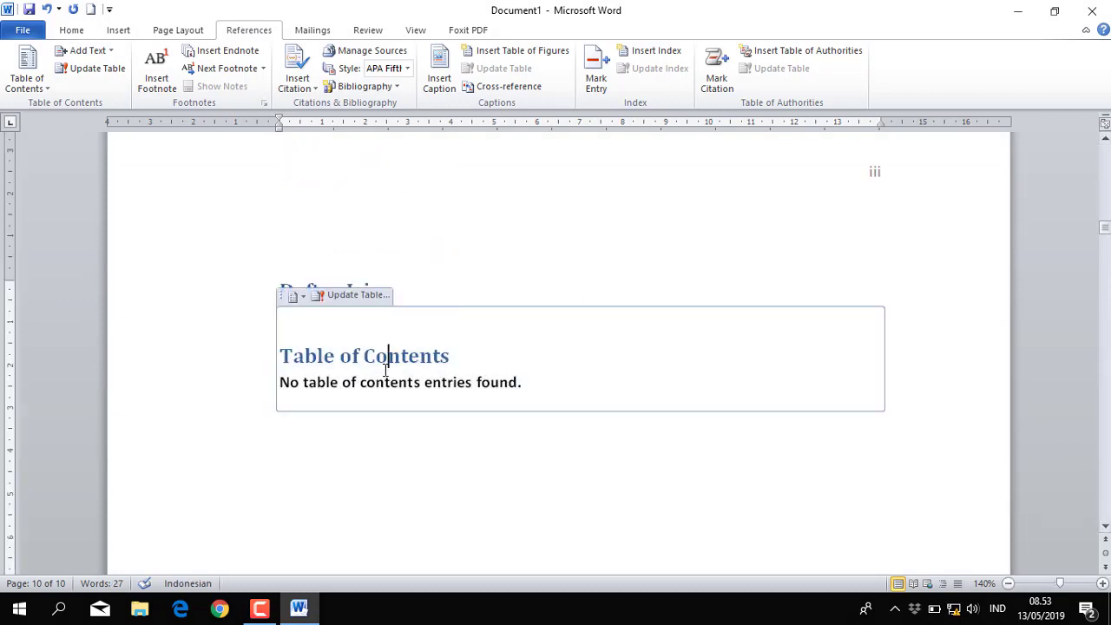
left_click(354, 296)
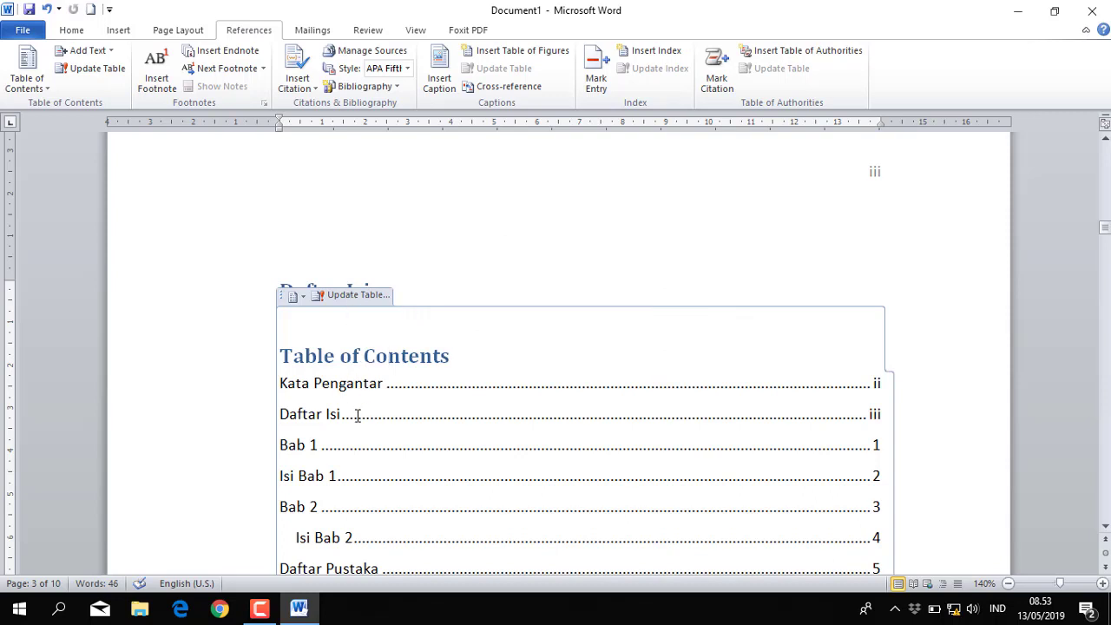
scroll(357, 414, "down", 1)
scroll(356, 416, "down", 1)
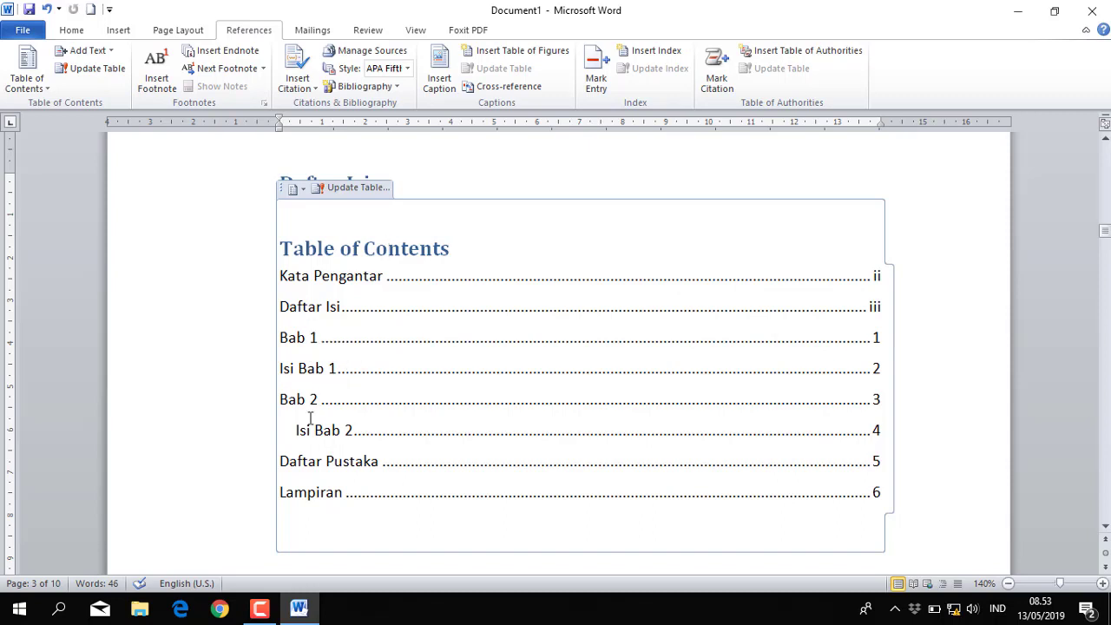
scroll(250, 467, "down", 5)
scroll(248, 464, "down", 5)
Step: Change the Isi Bab 1 heading from level 1 to Add Text Level 2
scroll(258, 464, "down", 5)
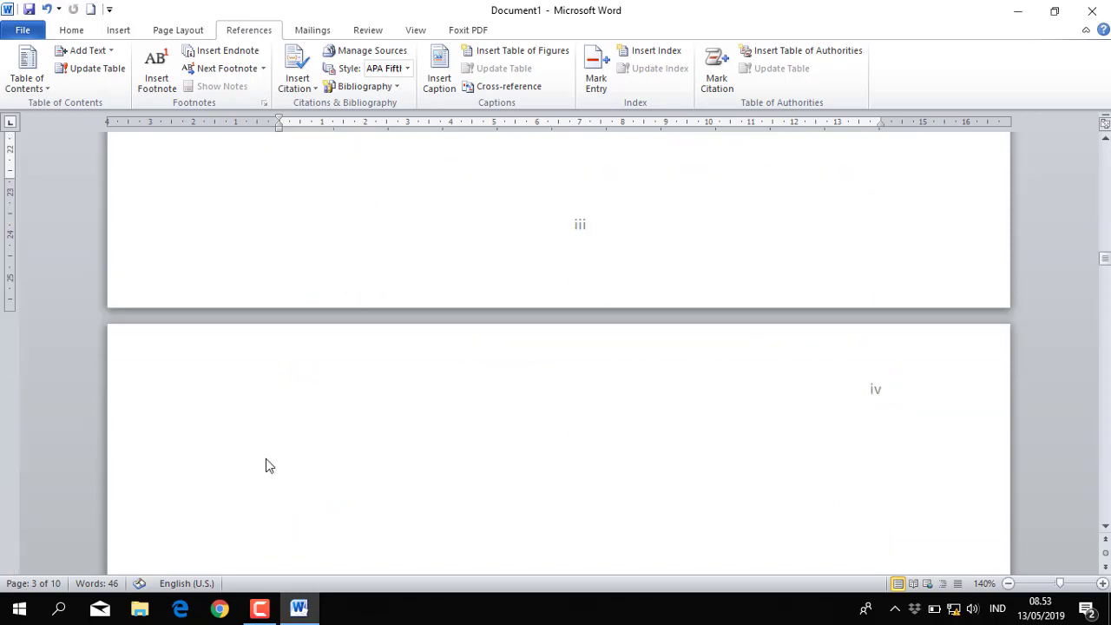
scroll(266, 463, "down", 5)
scroll(263, 467, "down", 5)
scroll(264, 467, "down", 5)
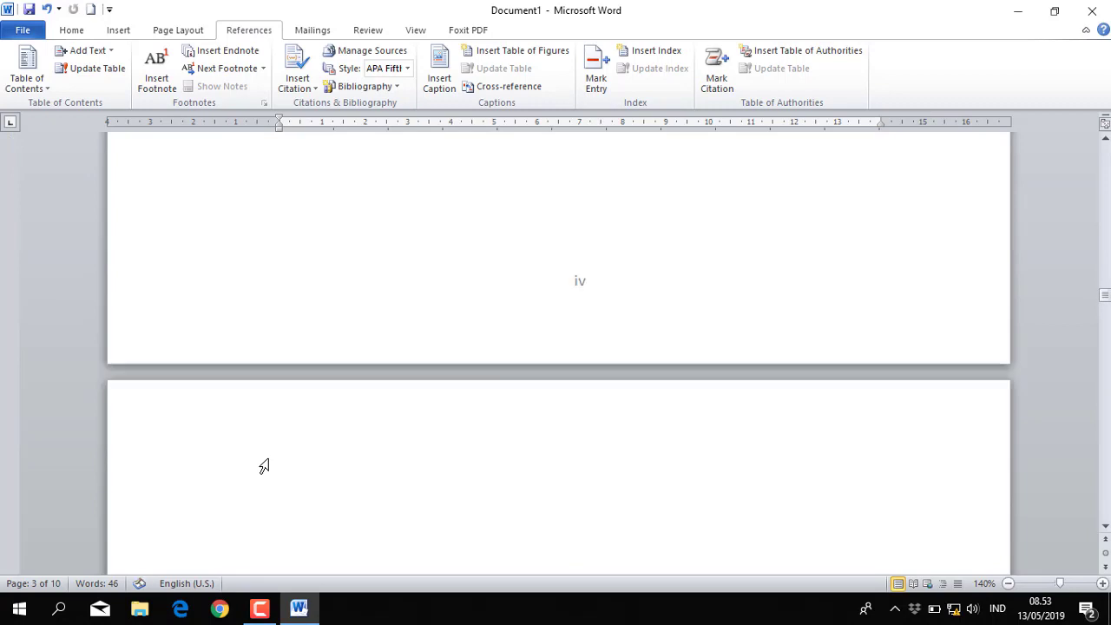
scroll(264, 467, "down", 5)
scroll(264, 467, "down", 5)
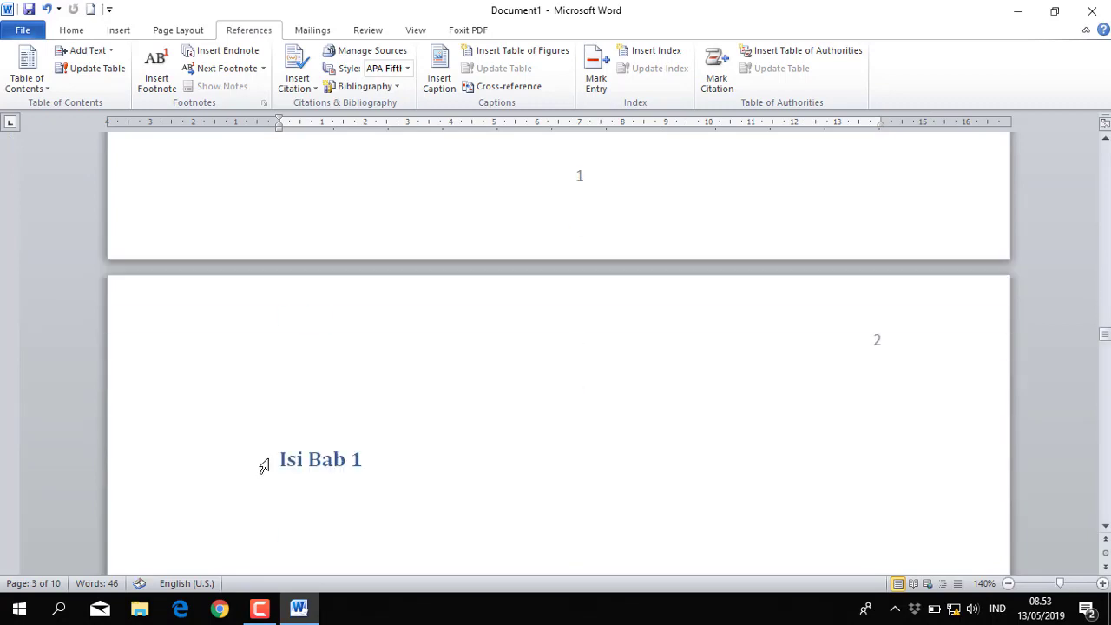
scroll(252, 442, "down", 1)
left_click(238, 415)
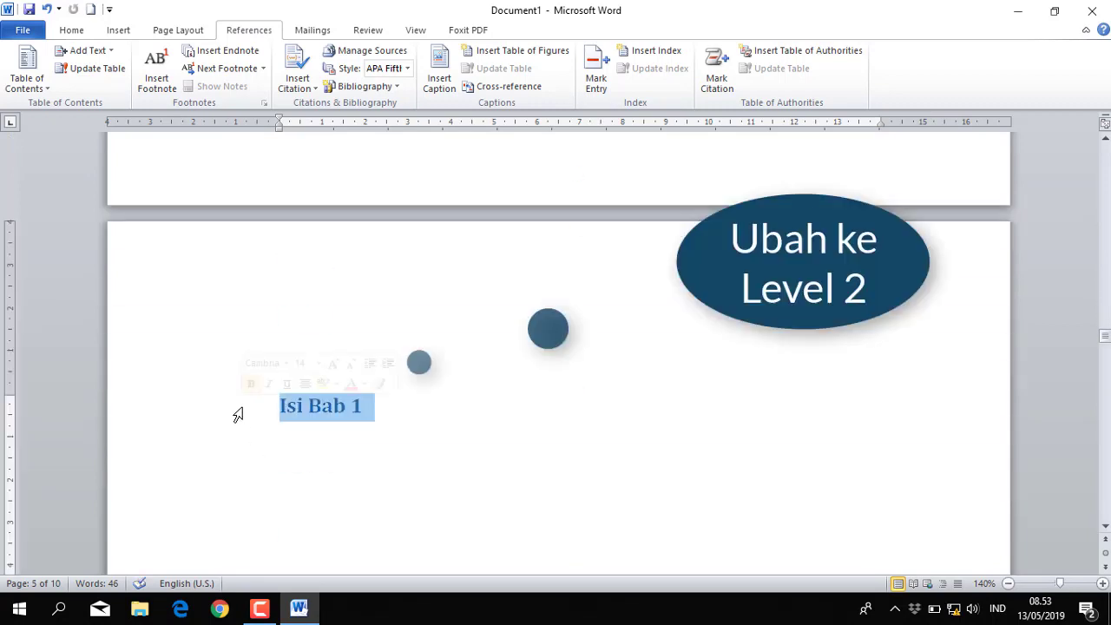
left_click(113, 52)
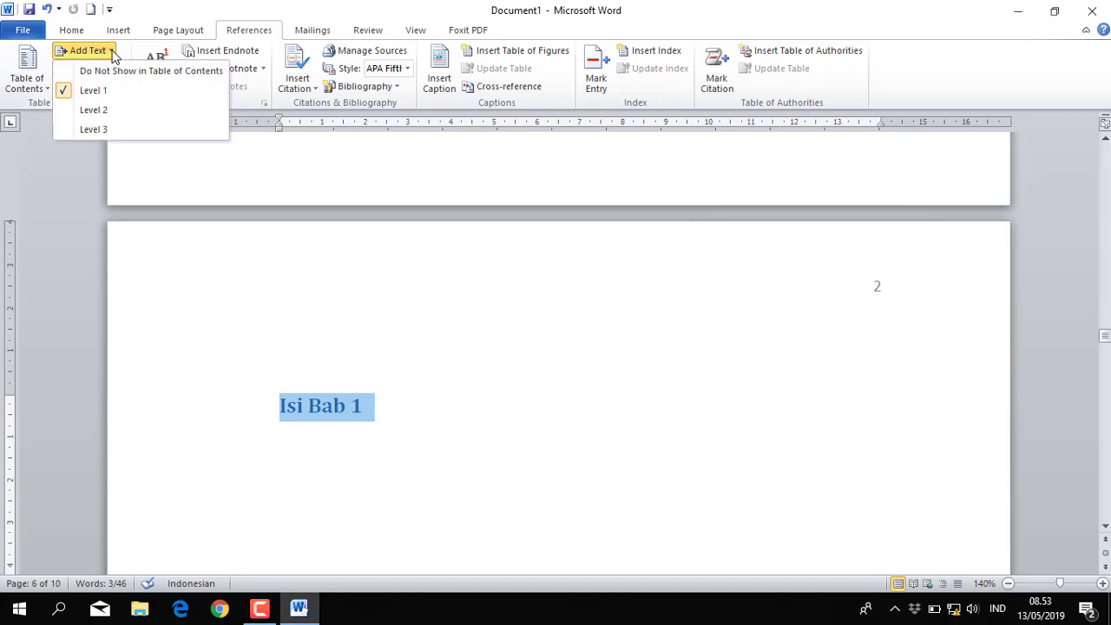
left_click(109, 111)
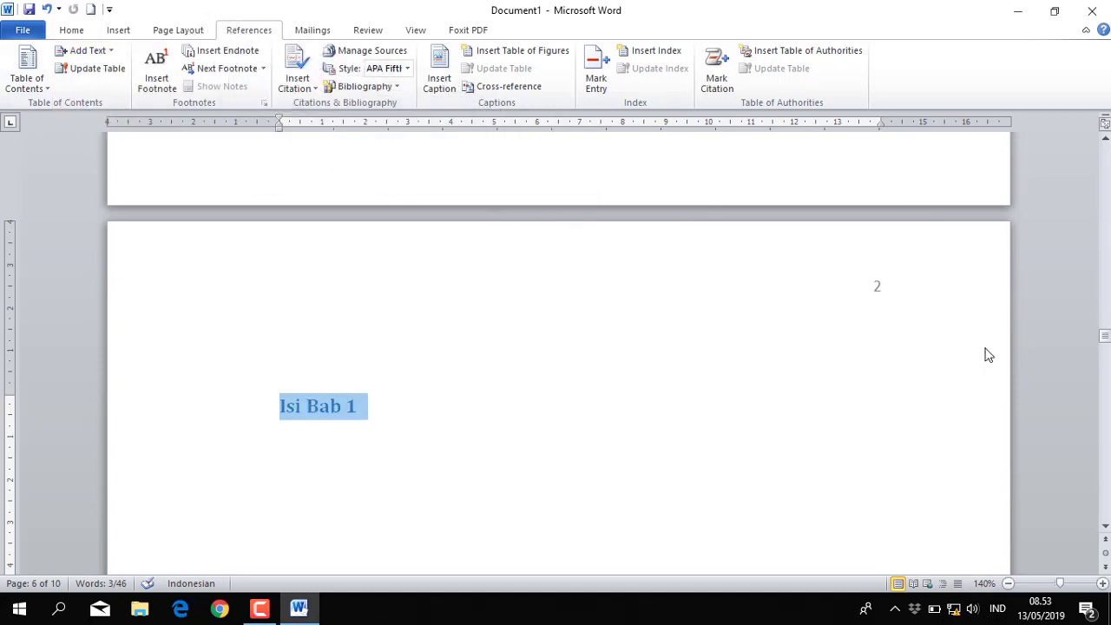
left_click_drag(1105, 340, 1105, 232)
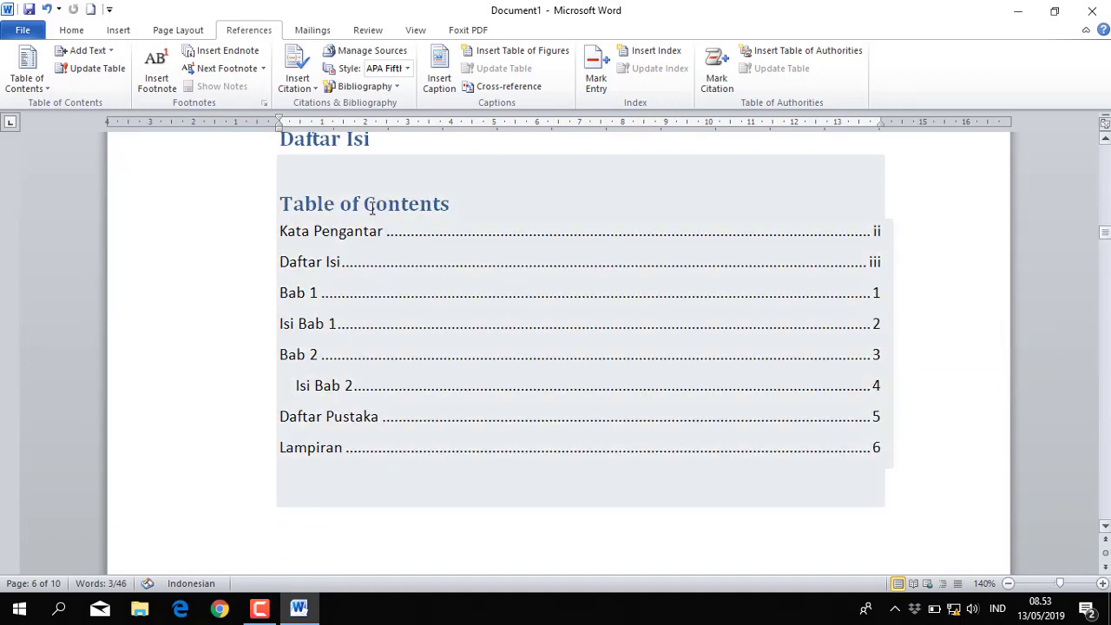
Step: Update the table of contents so Isi Bab 1 appears indented under Bab 1
left_click(373, 208)
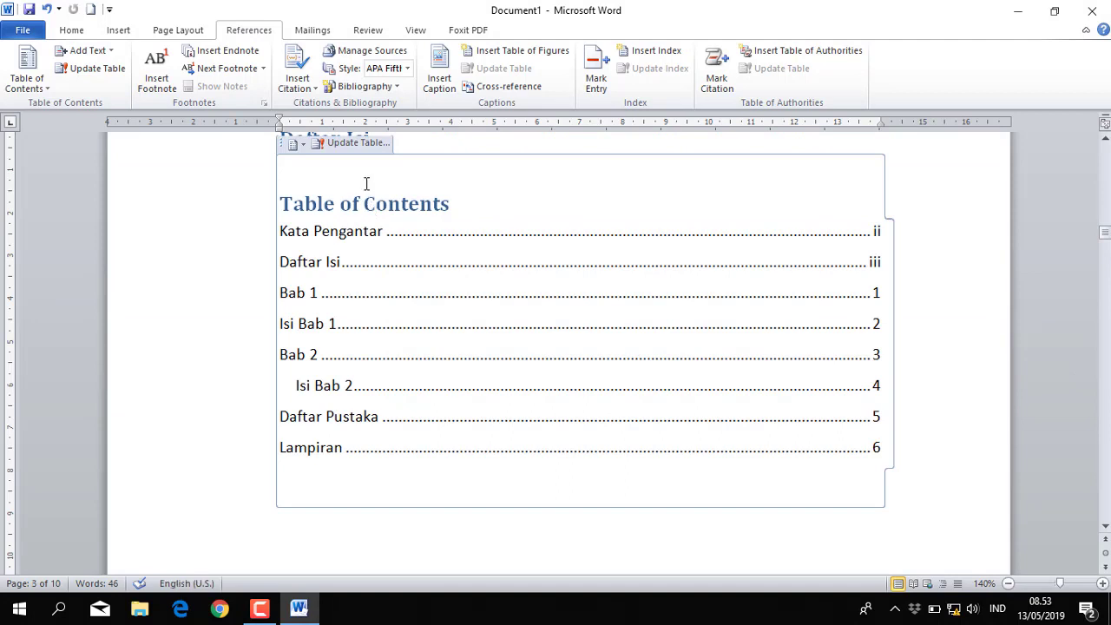
left_click(329, 144)
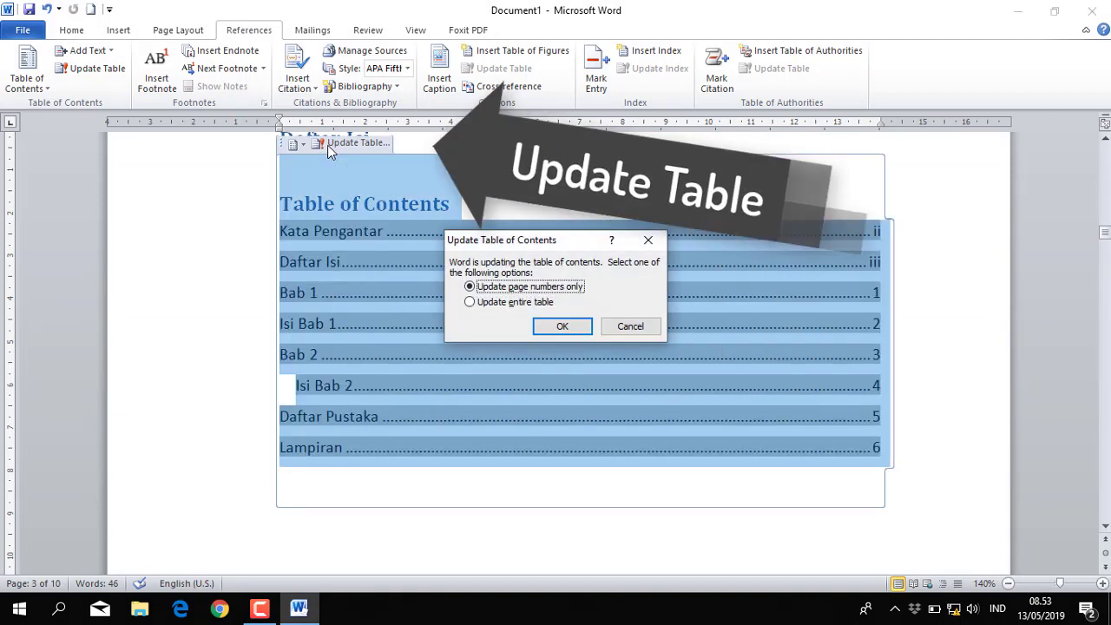
left_click(550, 331)
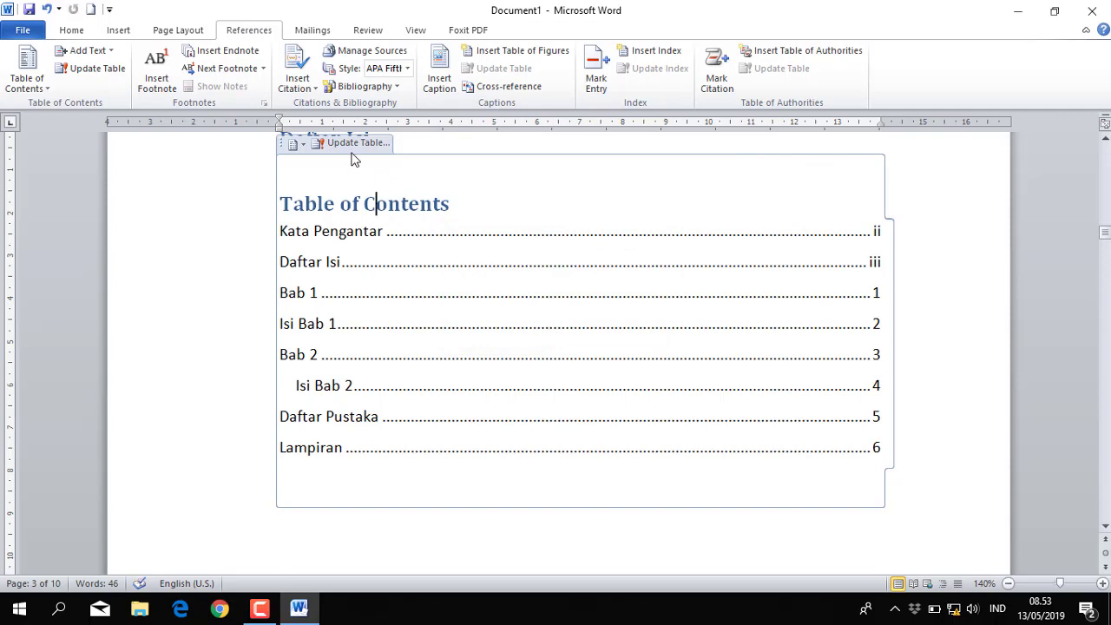
left_click(352, 146)
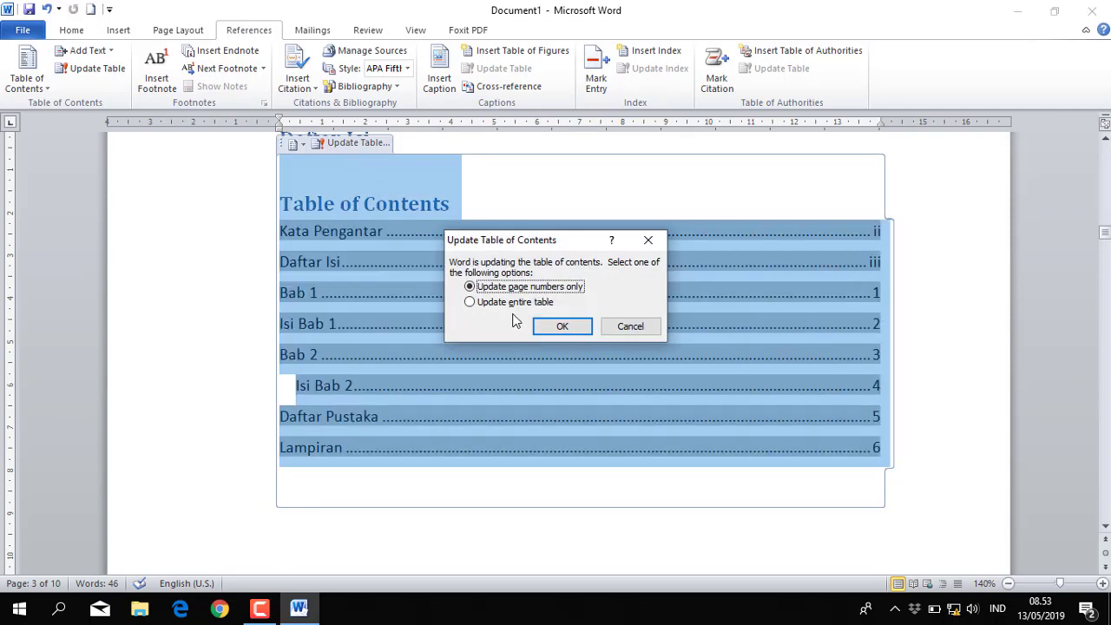
left_click(563, 328)
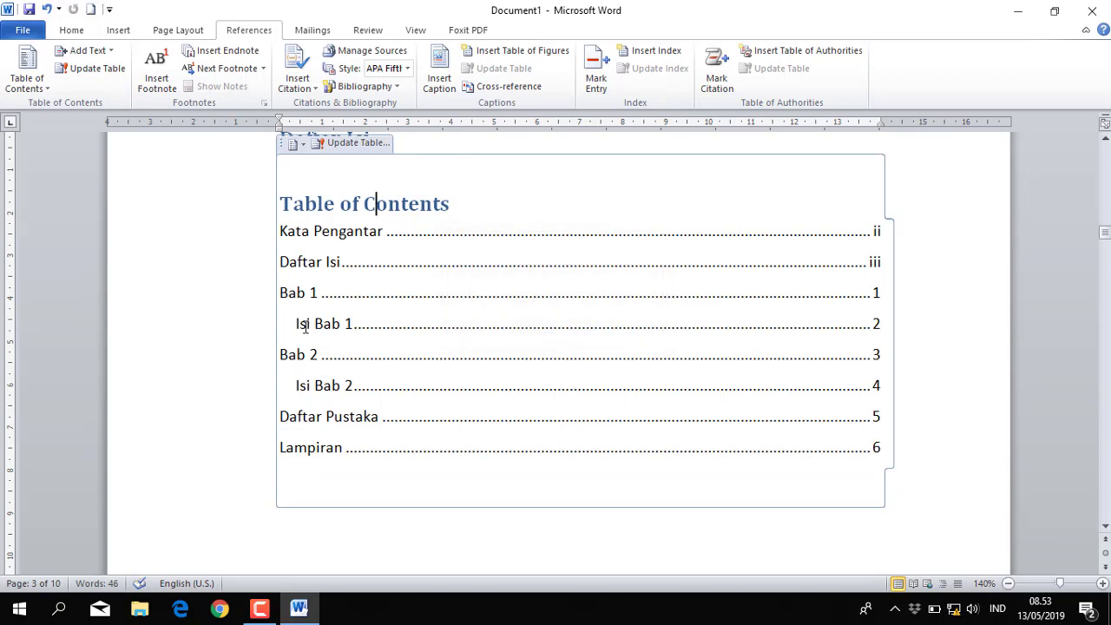
Step: Apply Automatic Table 1, try the Manual Table layout, then restore Automatic Table 1
left_click(302, 146)
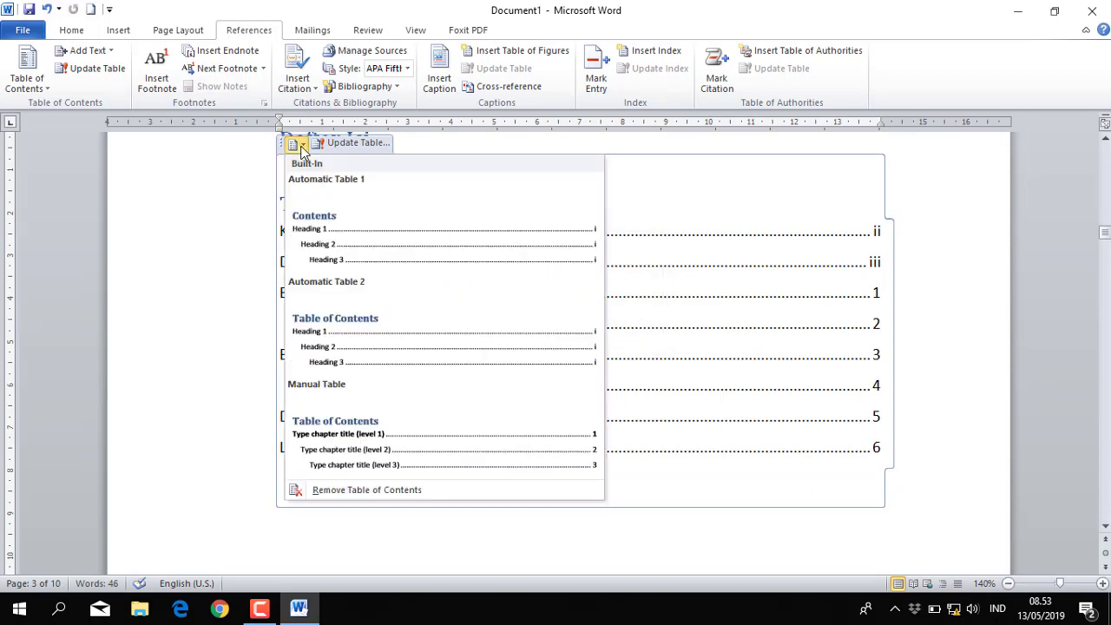
left_click(321, 250)
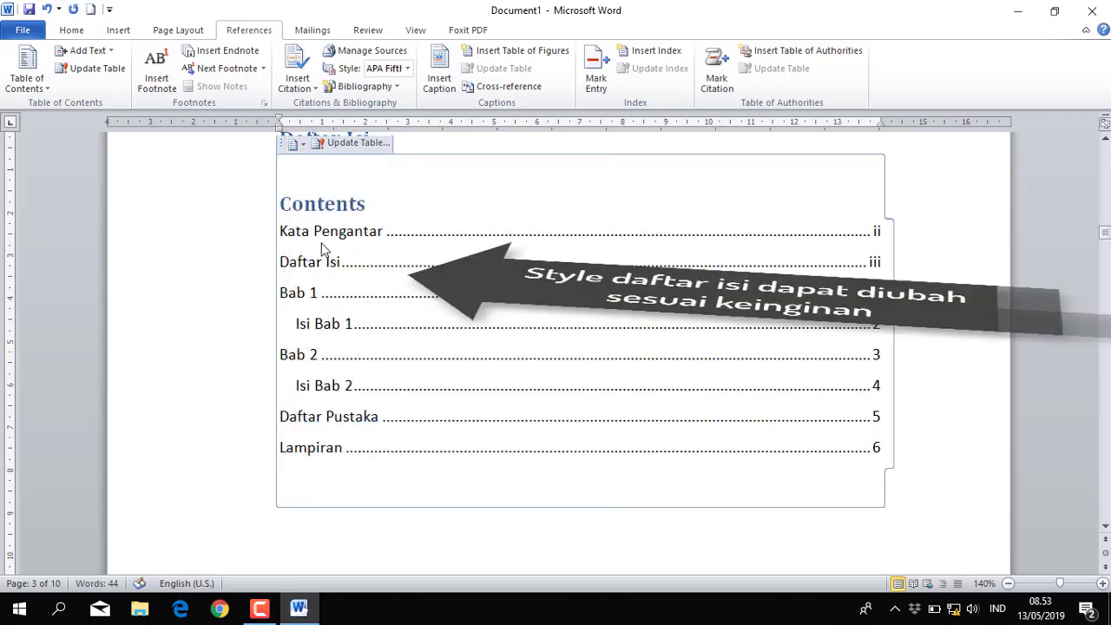
left_click(302, 145)
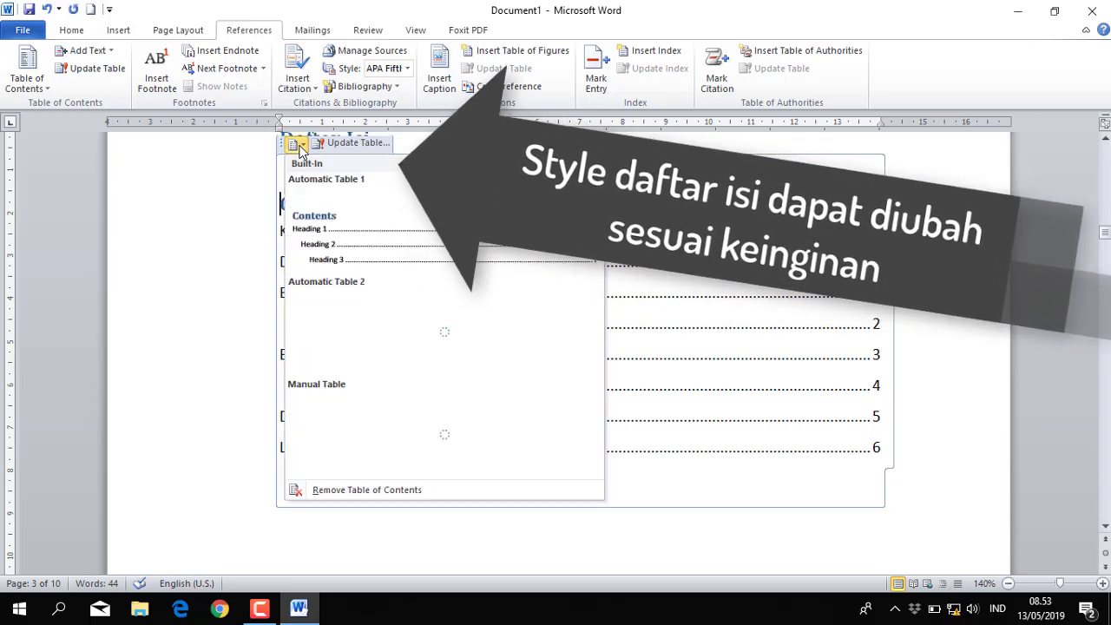
left_click(330, 444)
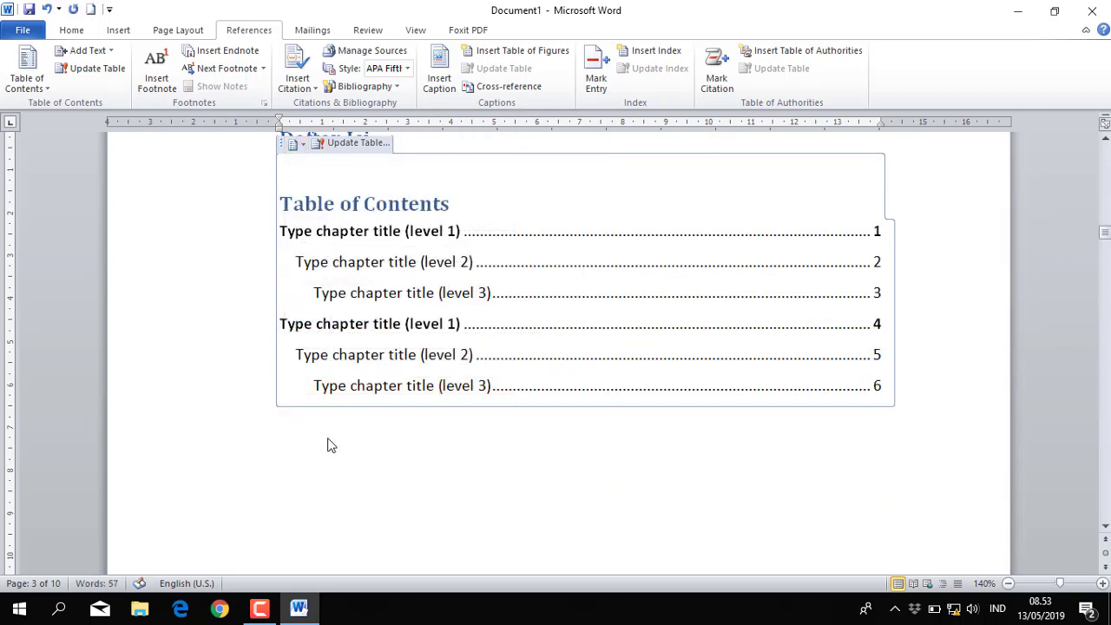
left_click(298, 148)
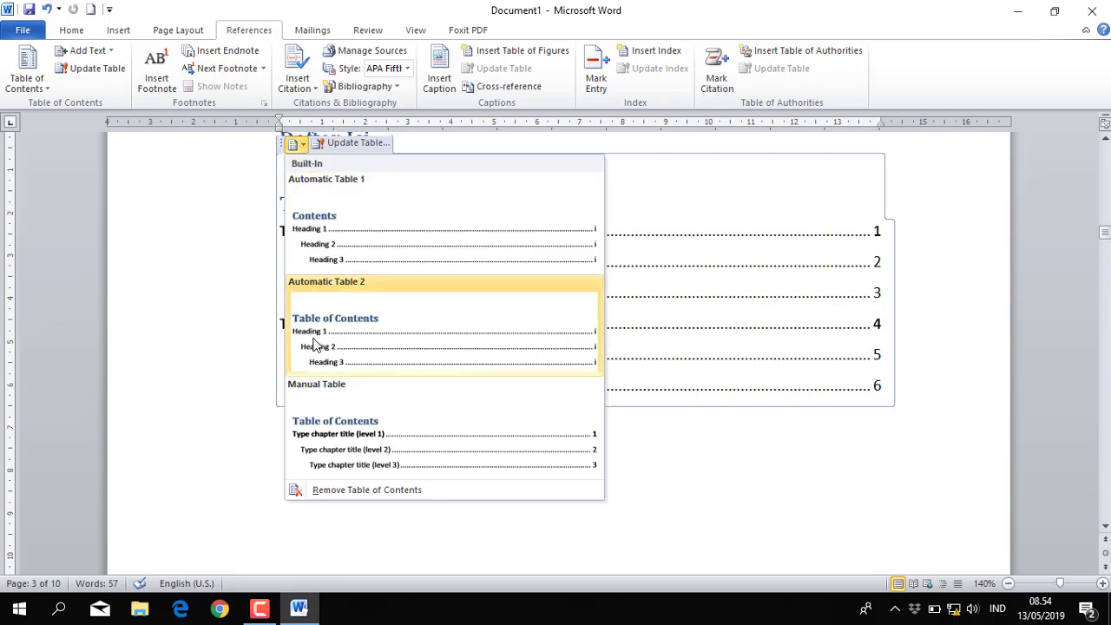
left_click(320, 268)
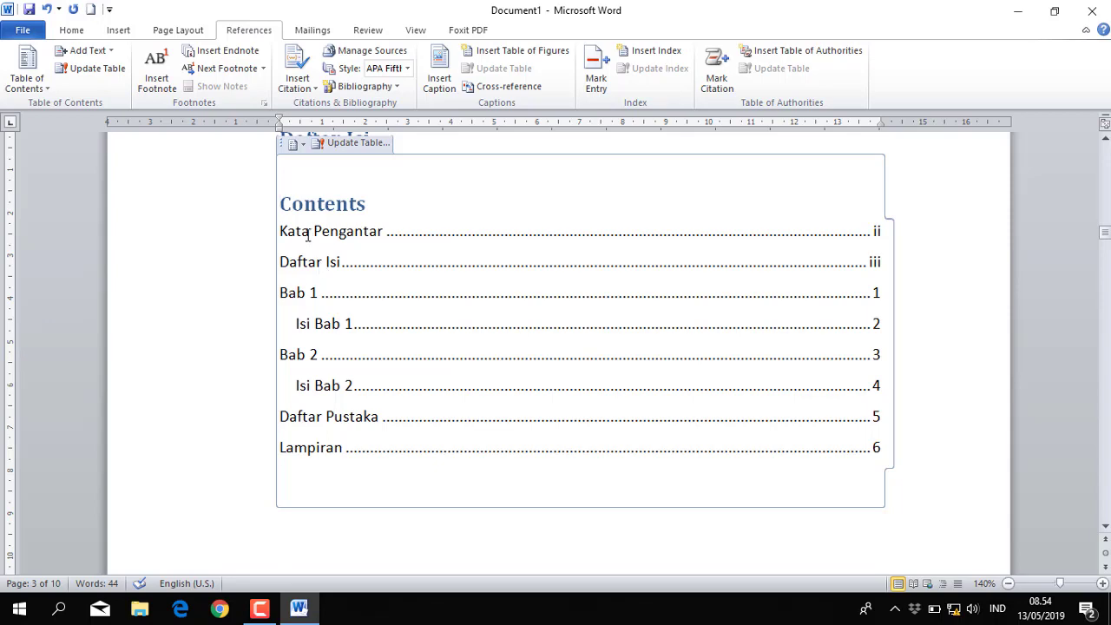